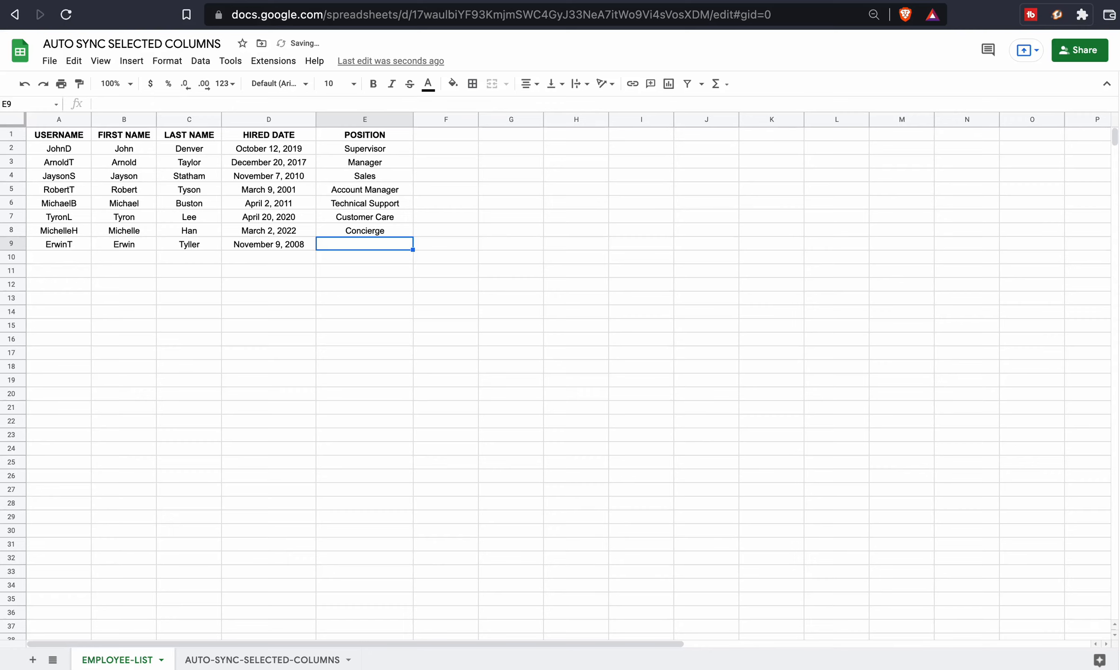
Step: Enter "Head Supervisor" as the position in cell E9 of the employee list
text(Head sUPER)
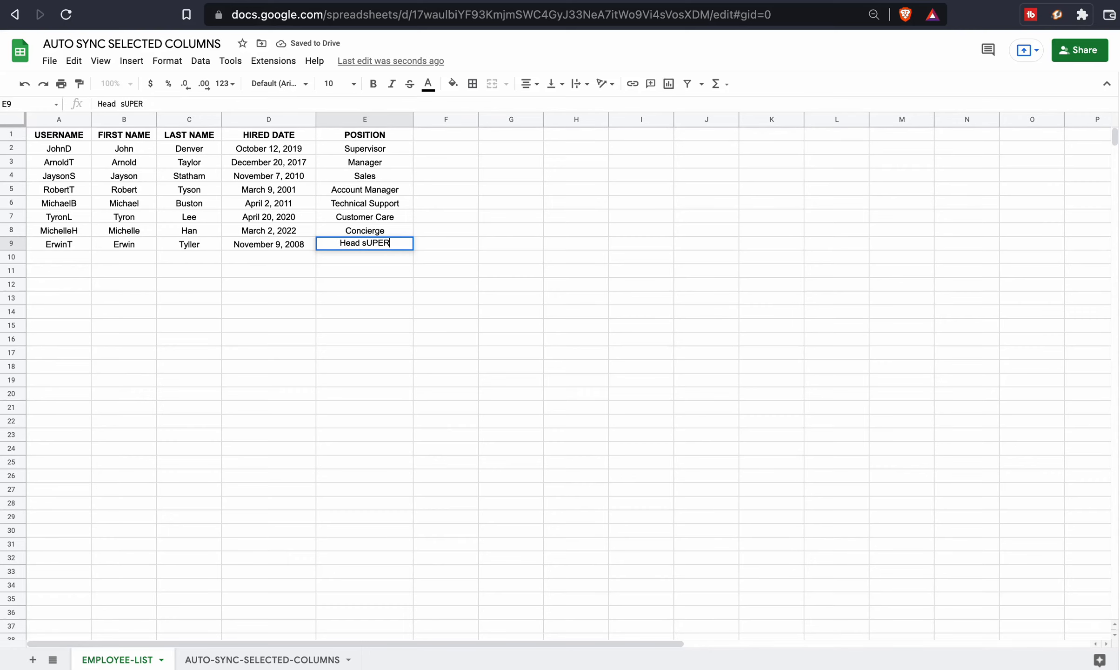
key(BackSpace)
key(BackSpace)
key(BackSpace)
key(BackSpace)
key(BackSpace)
text(Supe)
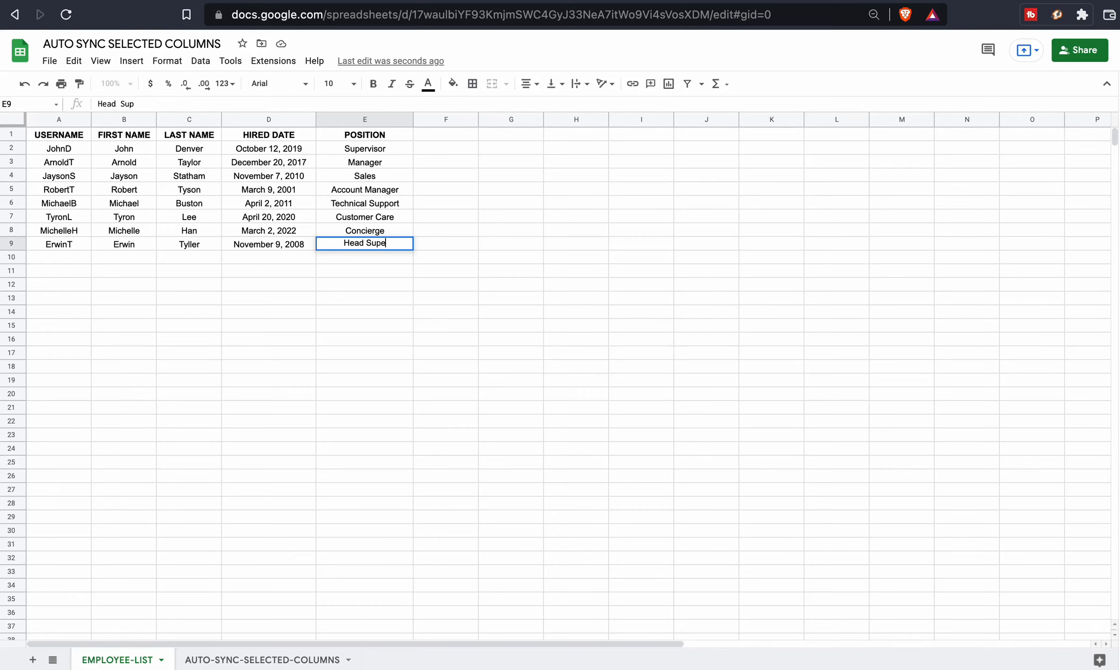
text(rvisor)
key(Return)
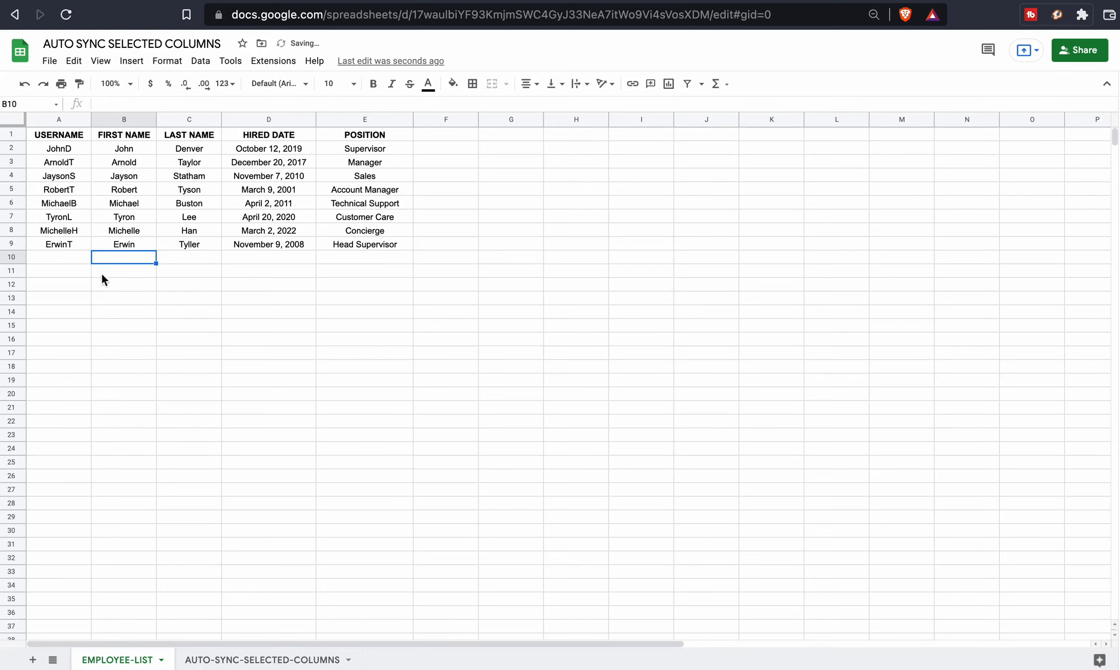
Step: Check the synced username and position in row 9 of the AUTO-SYNC-SELECTED-COLUMNS sheet
click(207, 657)
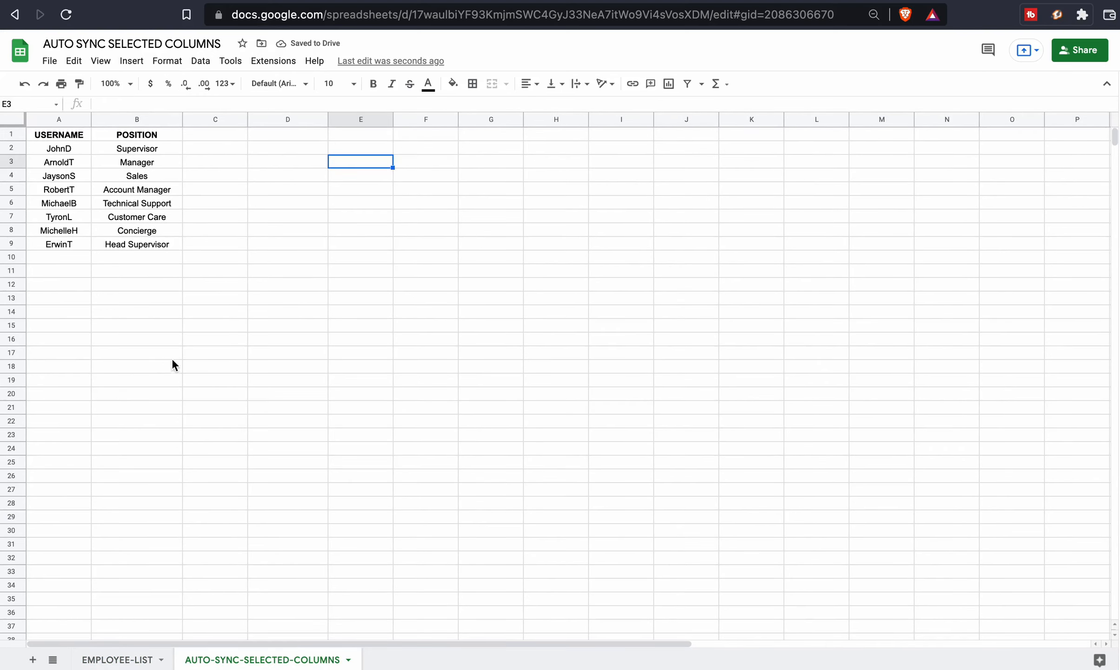
click(71, 242)
drag(76, 246, 114, 248)
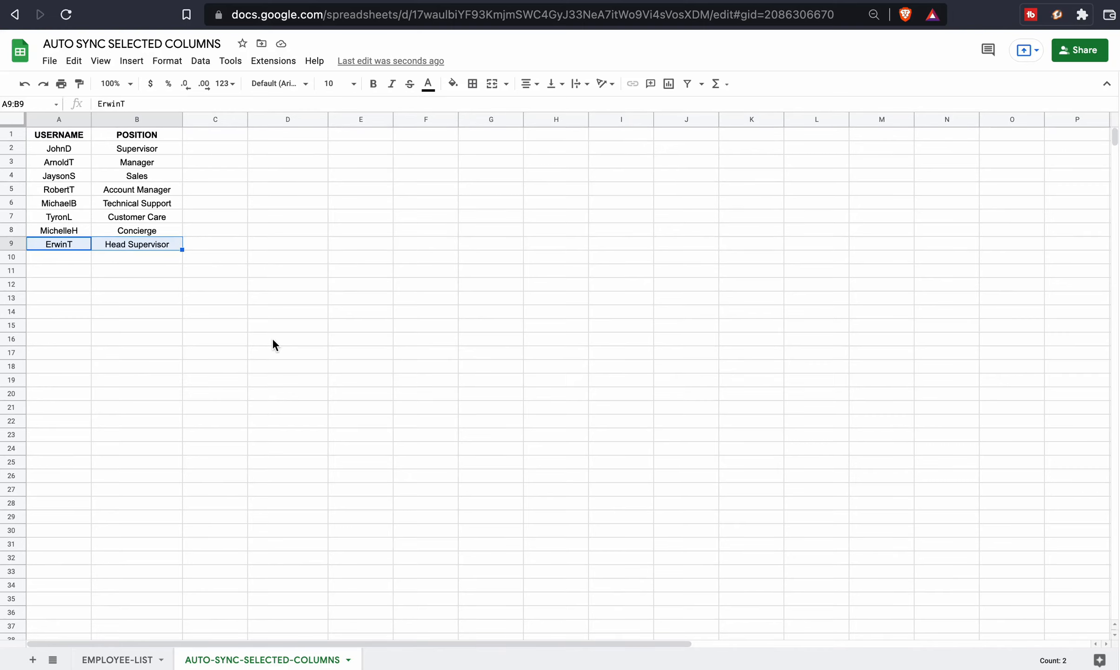
Step: Create a new spreadsheet titled "NEW SPREADSHEET AUTO SYNC SELECTED COLUMNS HERE FROM OTHER SHEET"
click(49, 60)
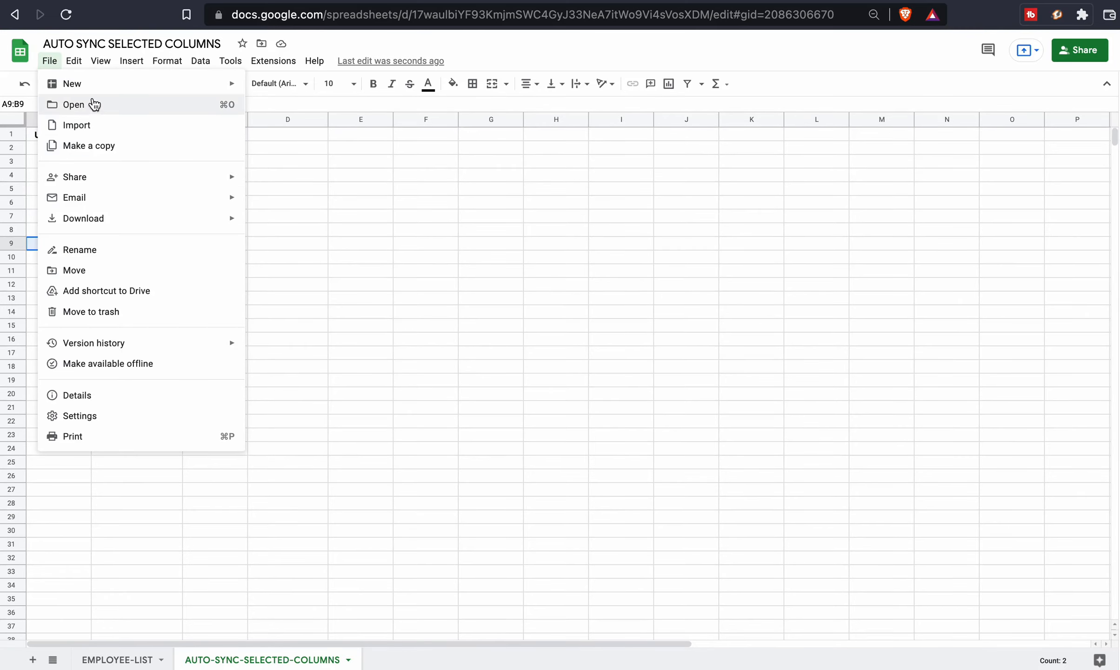
mouse_move(94, 86)
click(279, 91)
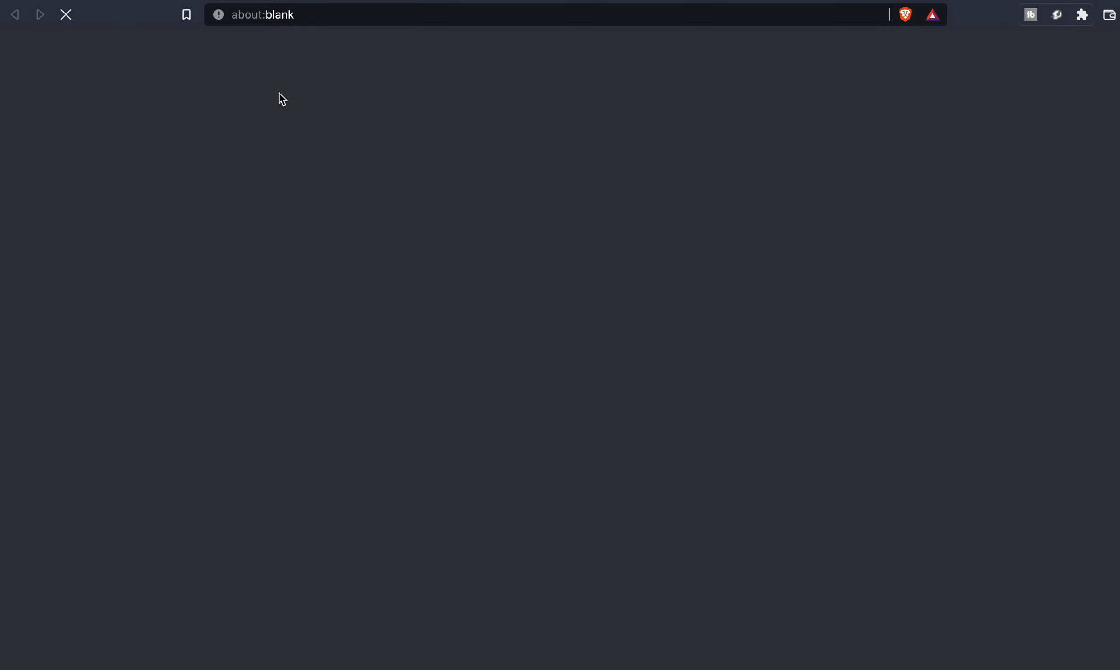
click(123, 42)
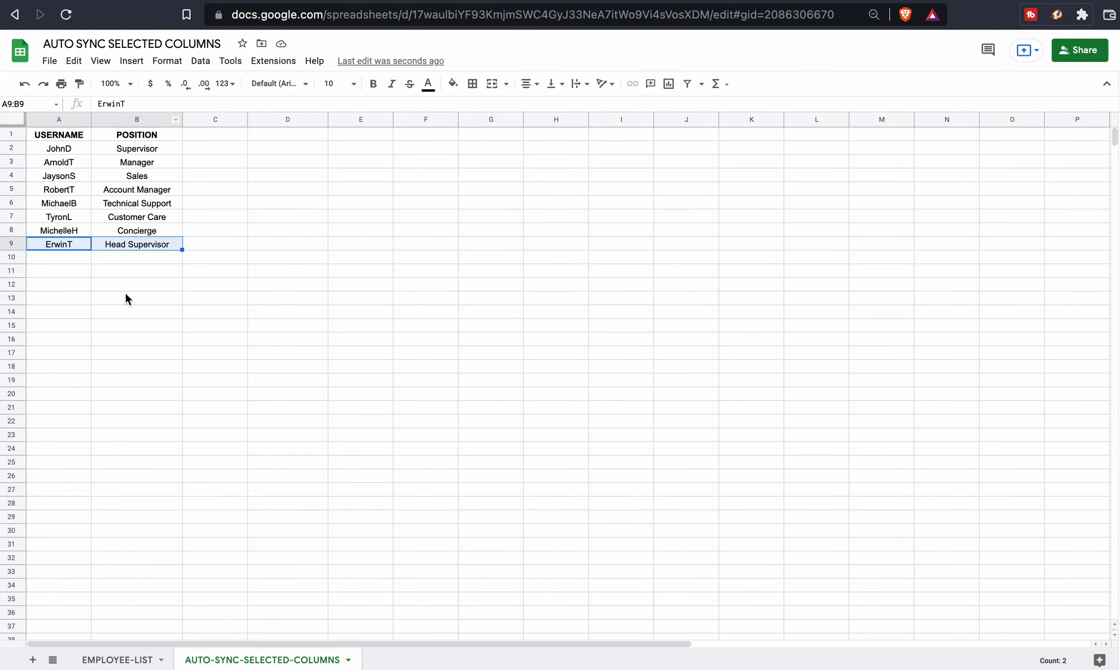
Step: Copy the whole QUERY(IMPORTRANGE) formula from cell A2 of the AUTO-SYNC-SELECTED-COLUMNS sheet
click(81, 153)
click(294, 104)
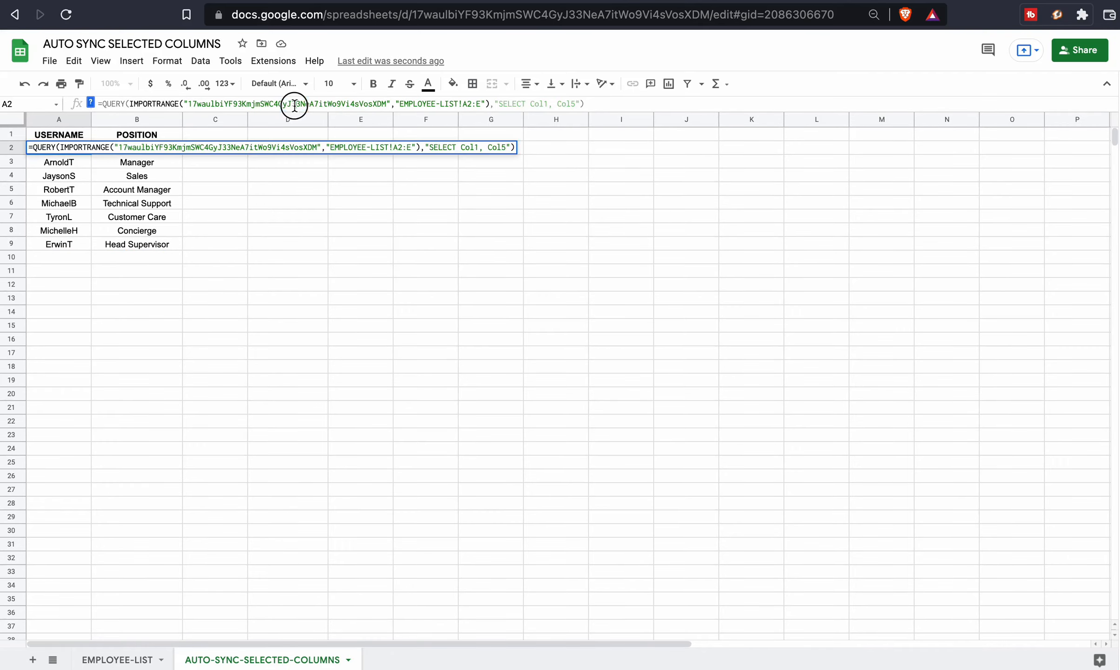
key(super+a)
right_click(294, 104)
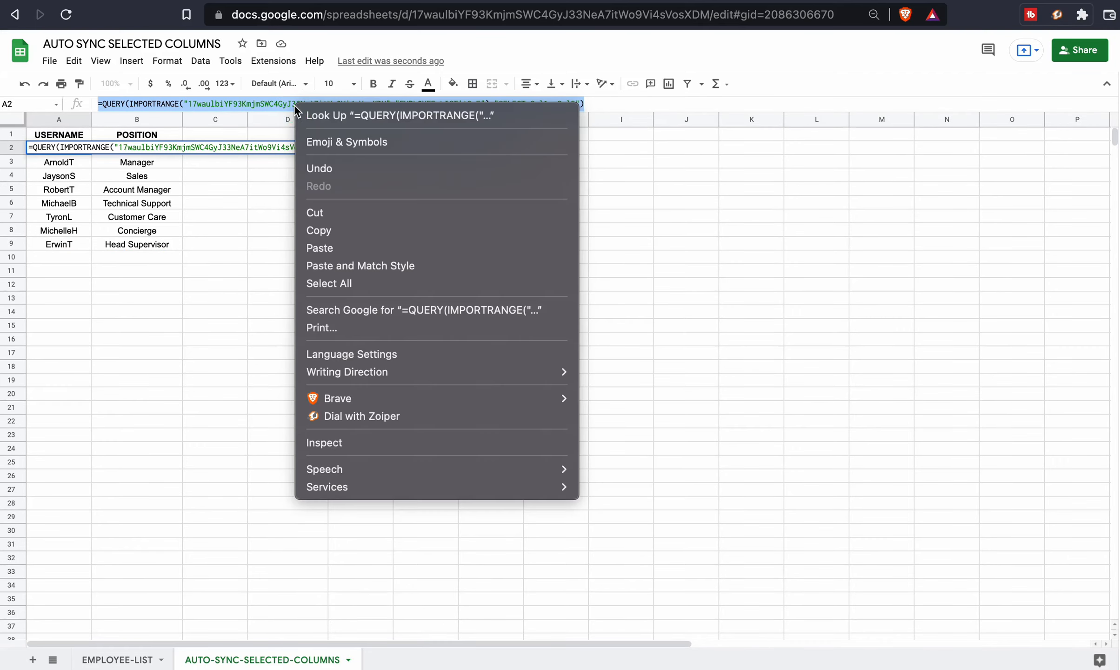
click(309, 230)
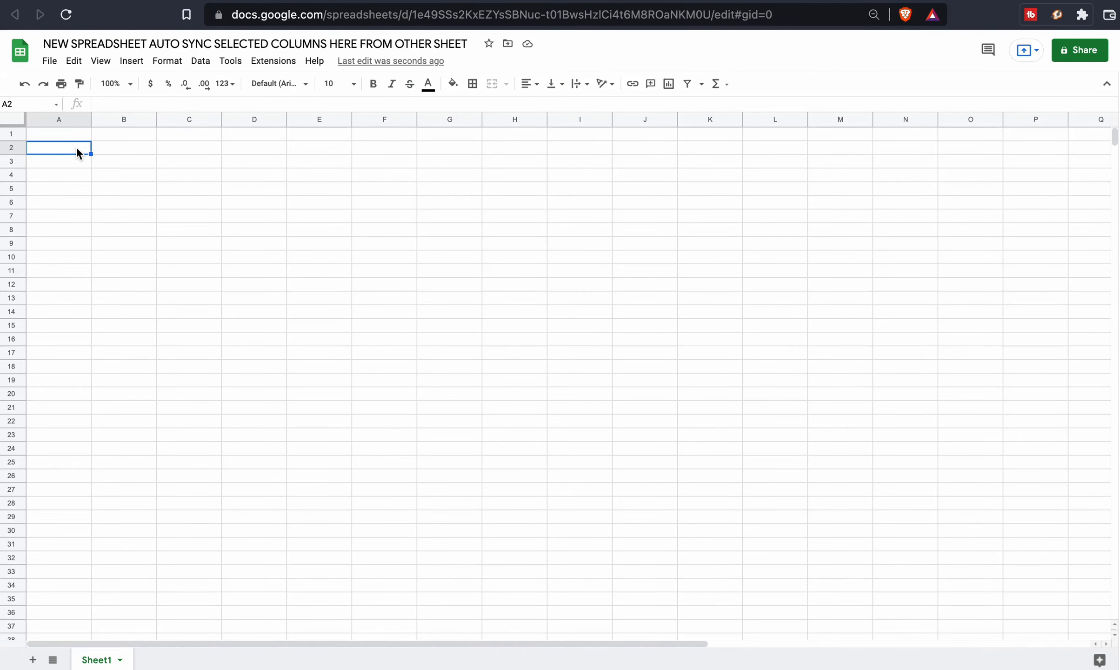
Step: Paste the copied QUERY formula into cell A2 of the new spreadsheet and allow its access to the source spreadsheet
right_click(76, 149)
click(54, 147)
double_click(53, 146)
right_click(70, 147)
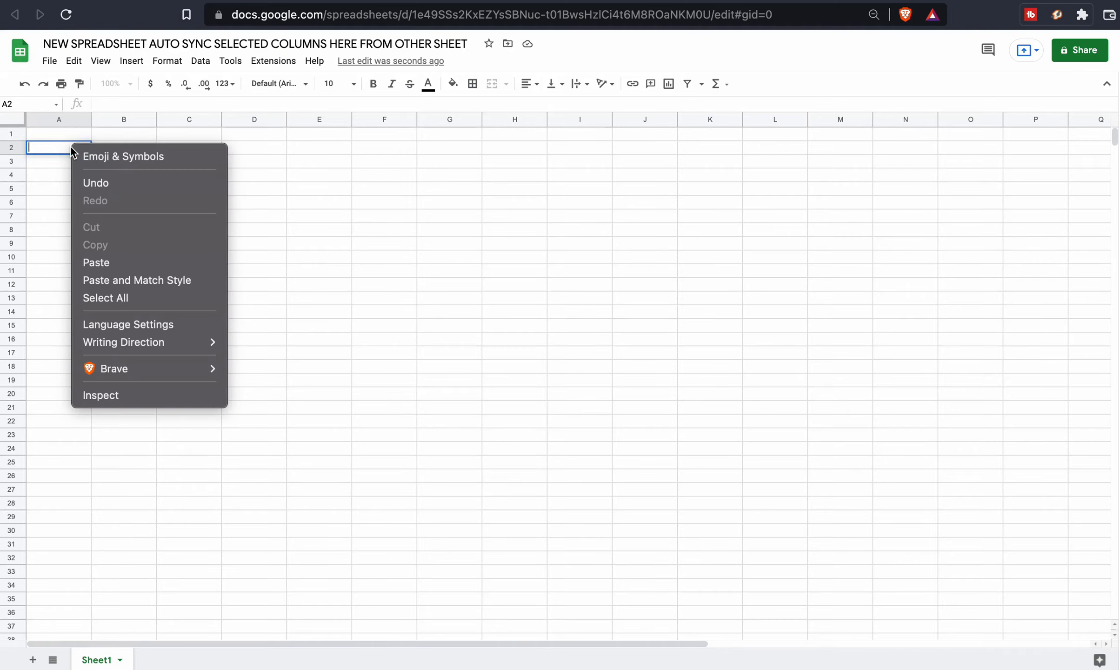
click(105, 260)
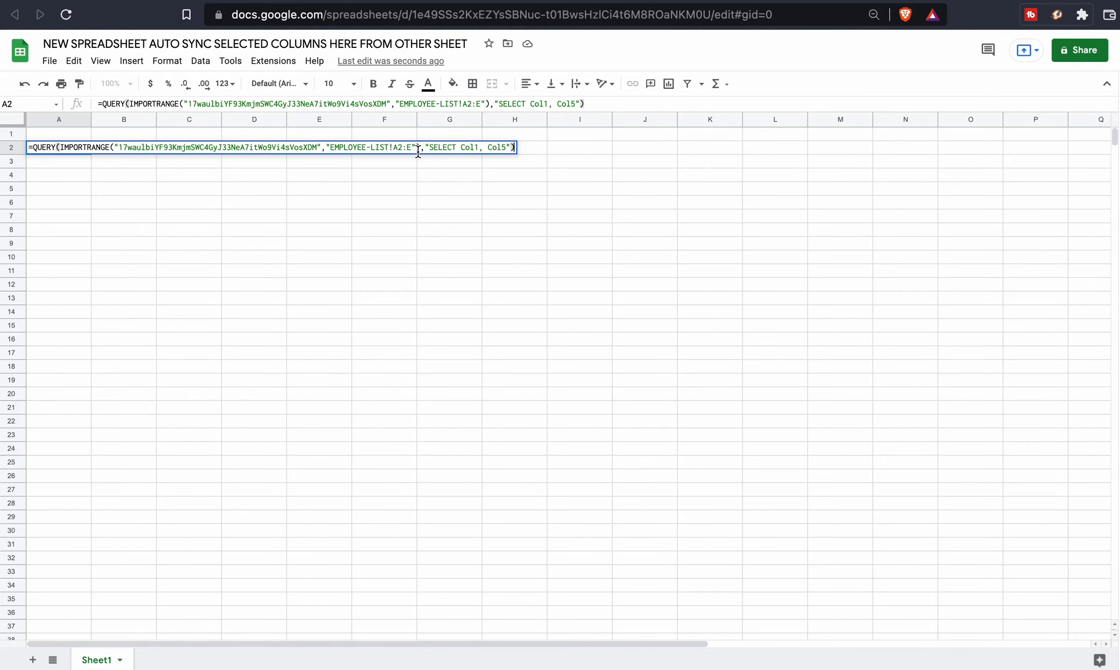
key(Return)
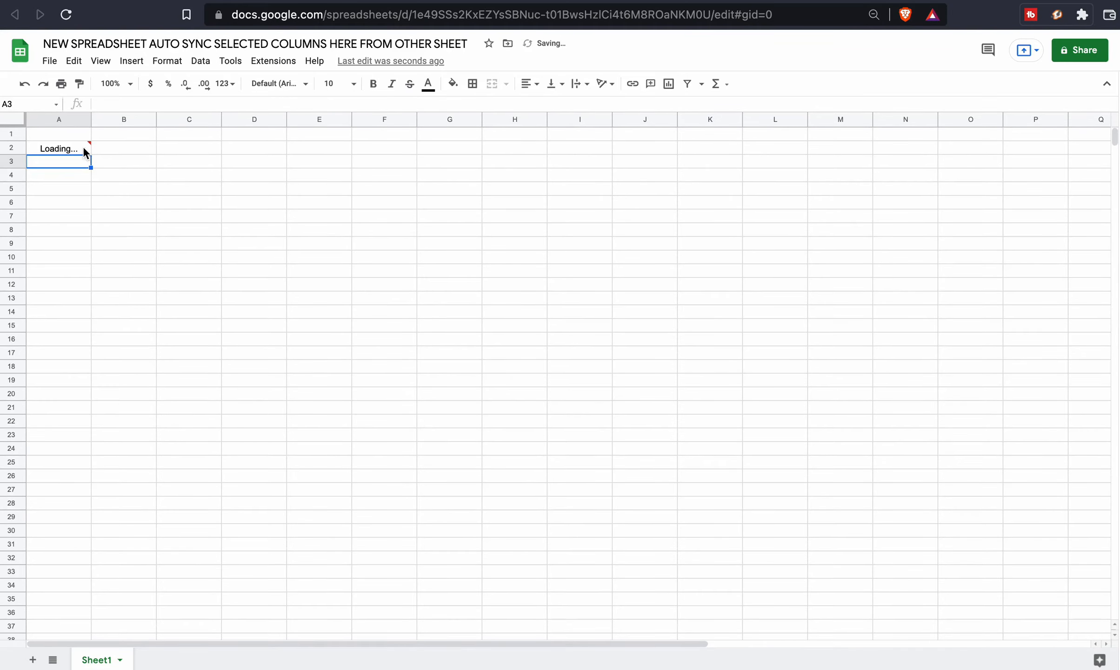
click(69, 148)
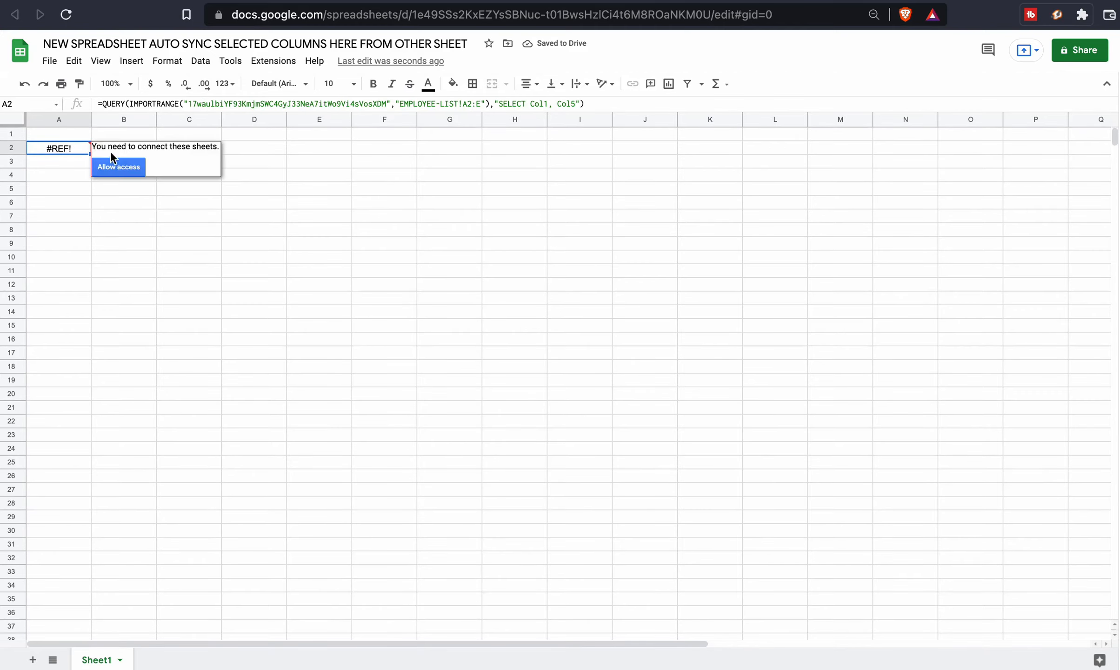
click(128, 168)
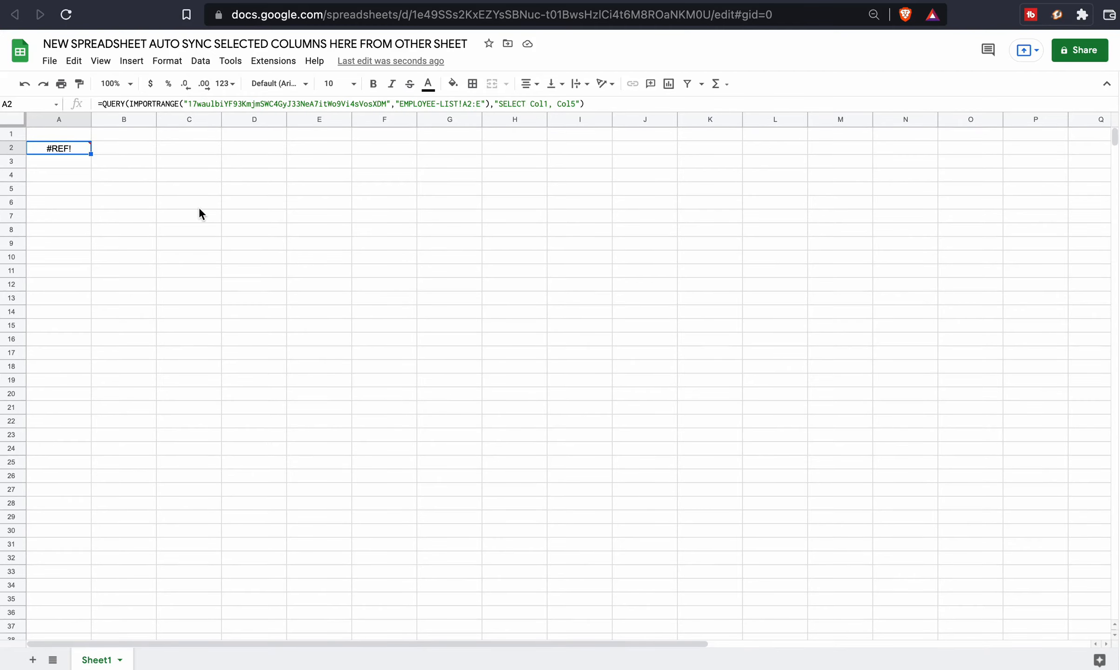
Step: Enter the headers USERNAME in A1 and POSITION in B1 of the new spreadsheet
click(44, 134)
text(USERNAME)
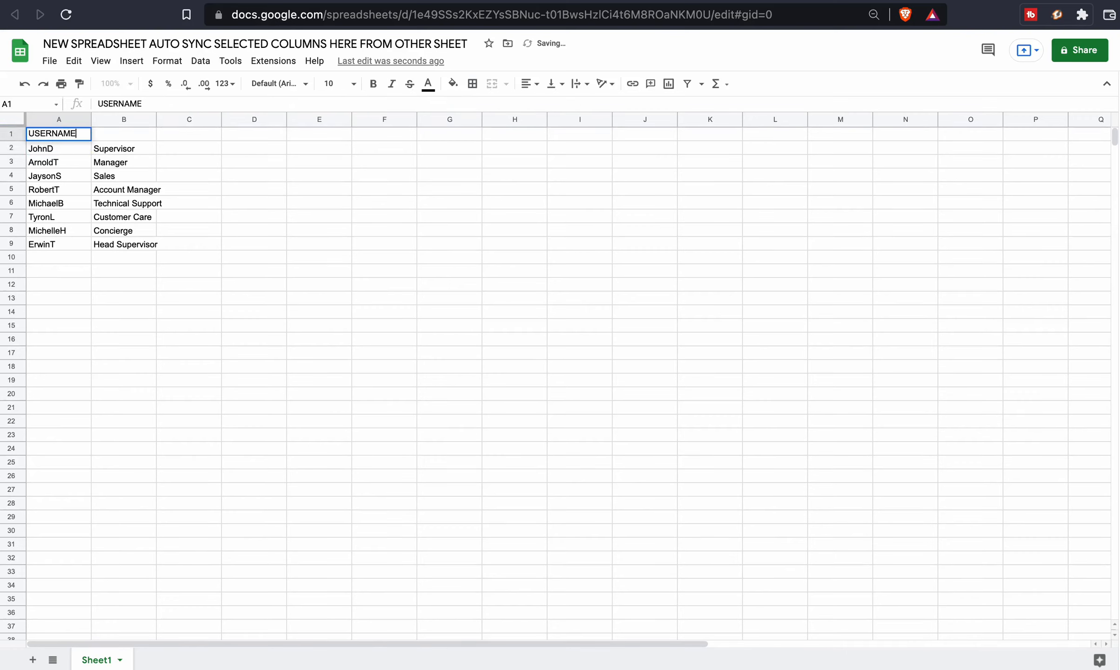
key(Tab)
text(POSII)
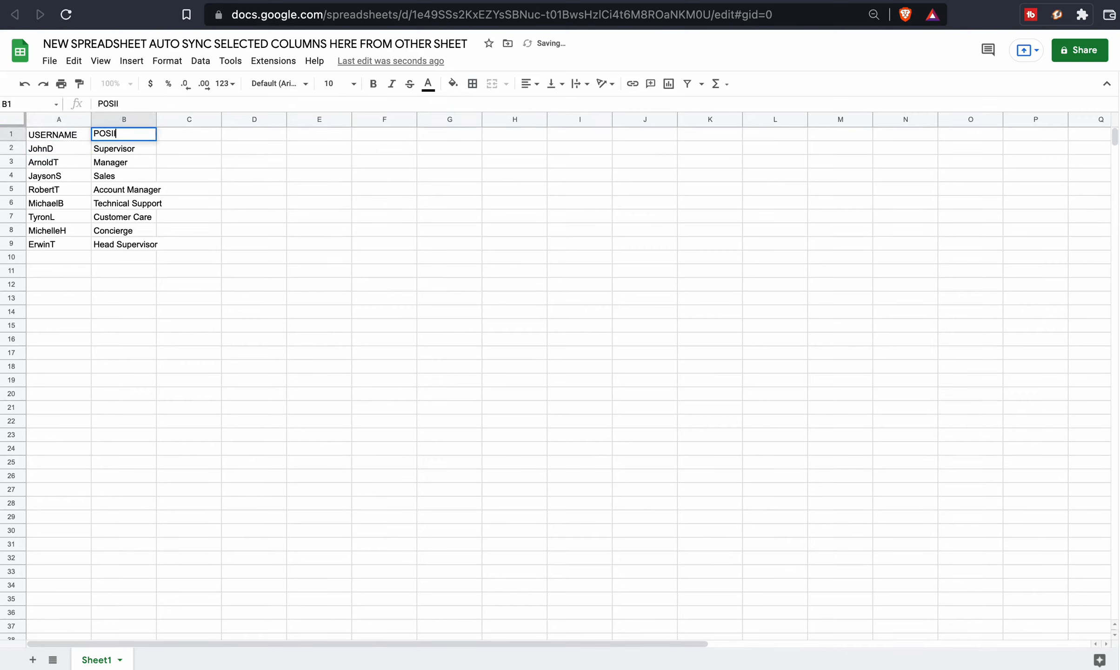
text(ION)
key(Return)
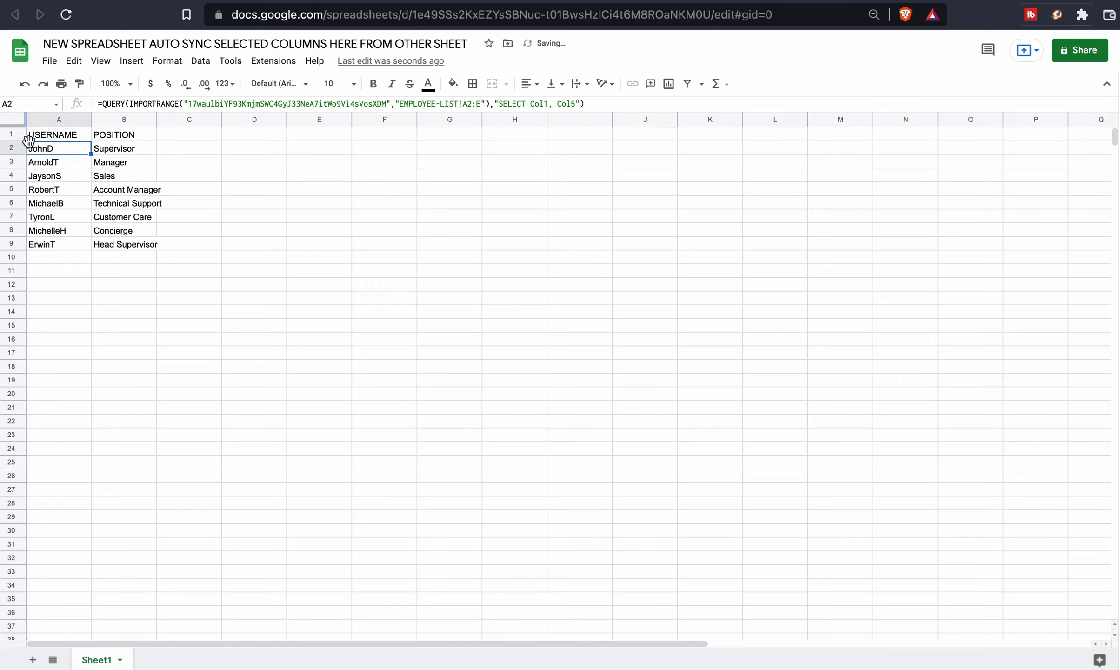
Step: Make the header cells A1:B1 bold
click(47, 139)
drag(46, 139, 109, 135)
key(ctrl+b)
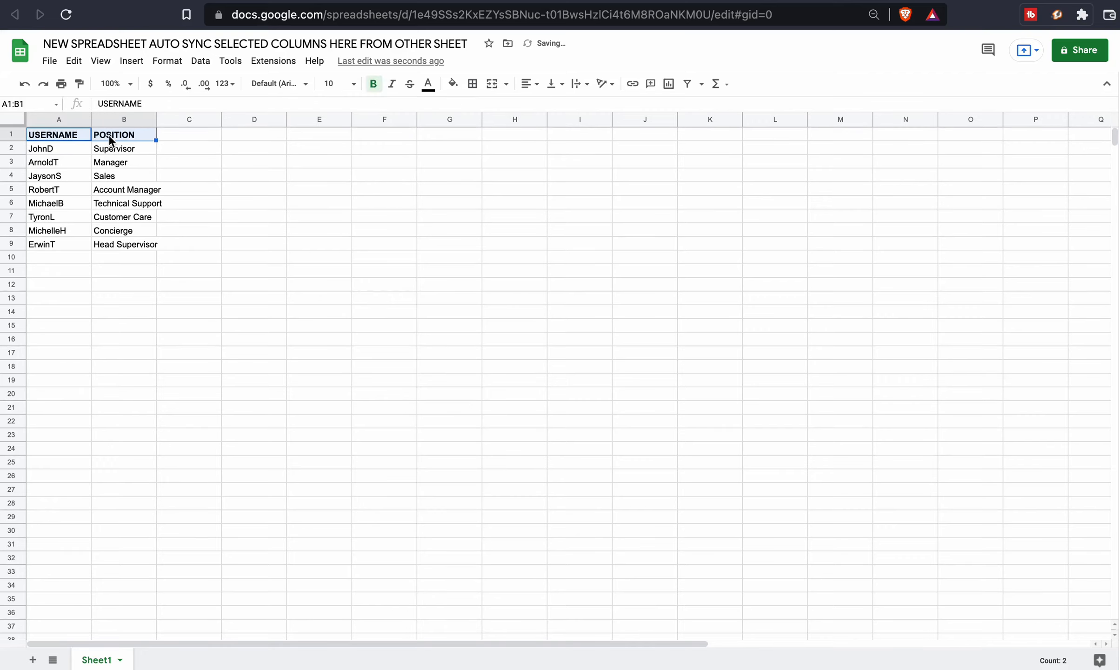
click(176, 160)
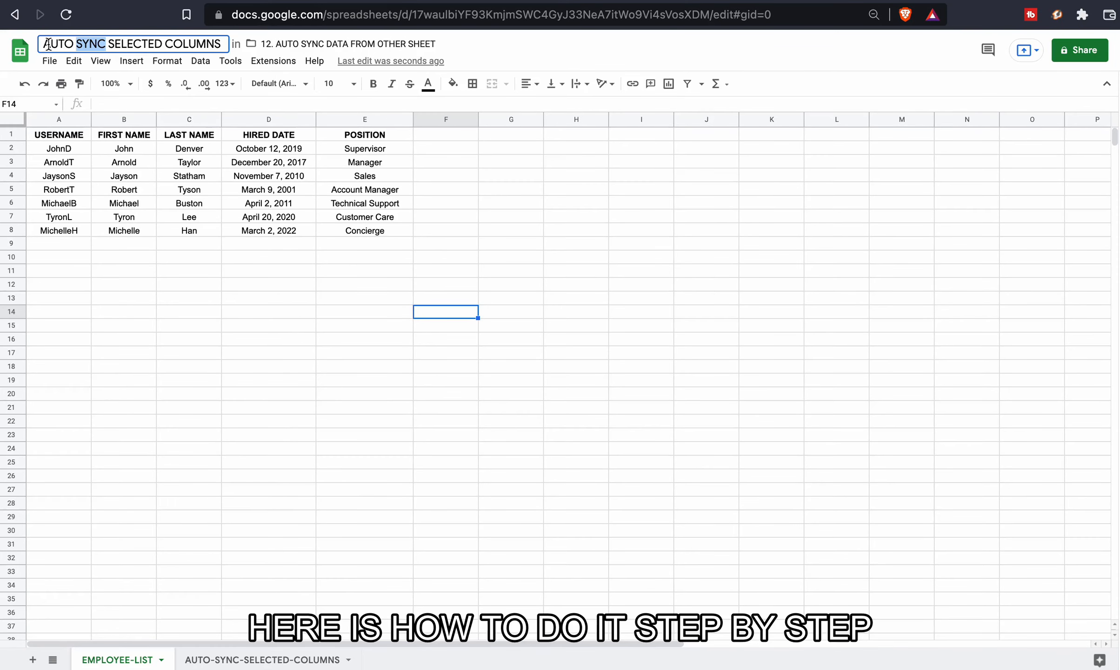
click(44, 43)
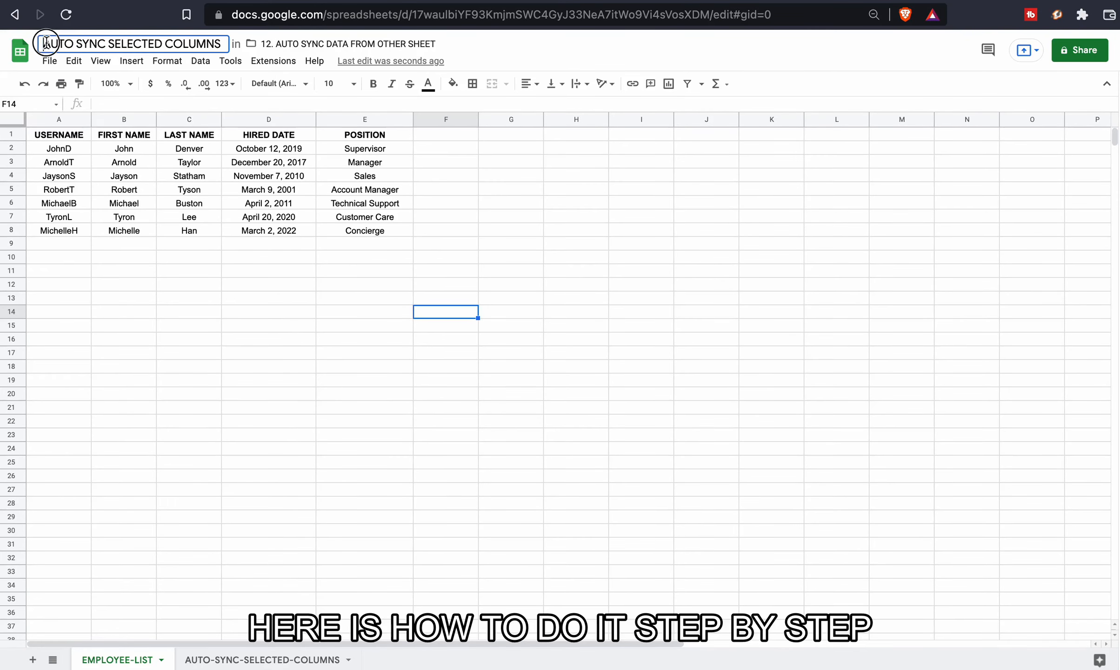
drag(44, 43, 243, 42)
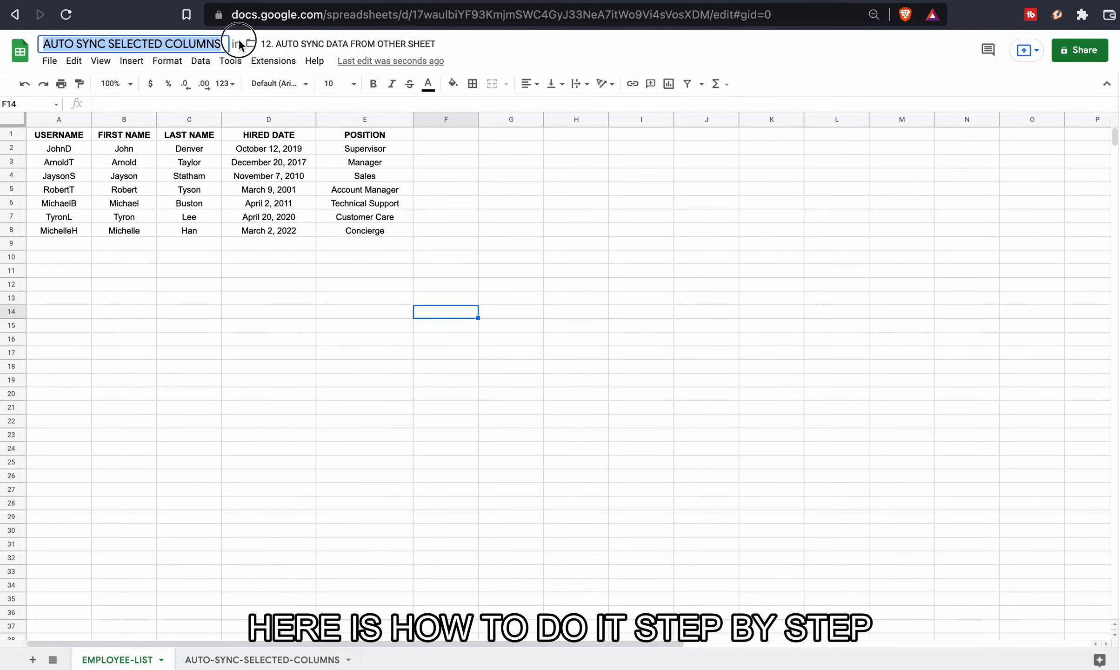
click(173, 318)
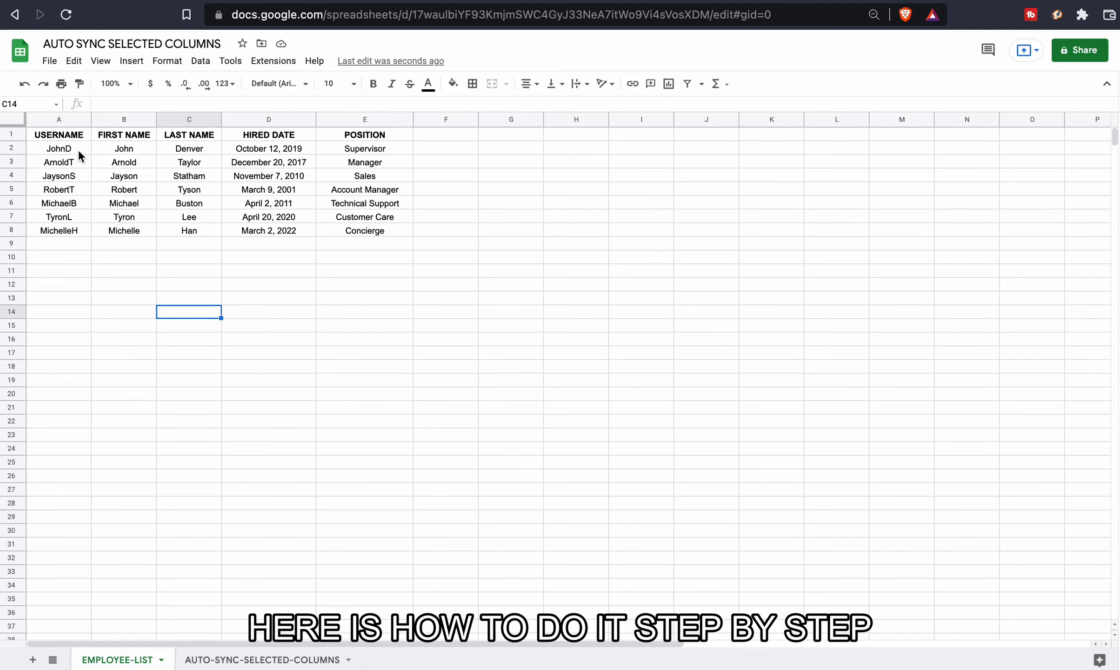
drag(78, 149, 368, 227)
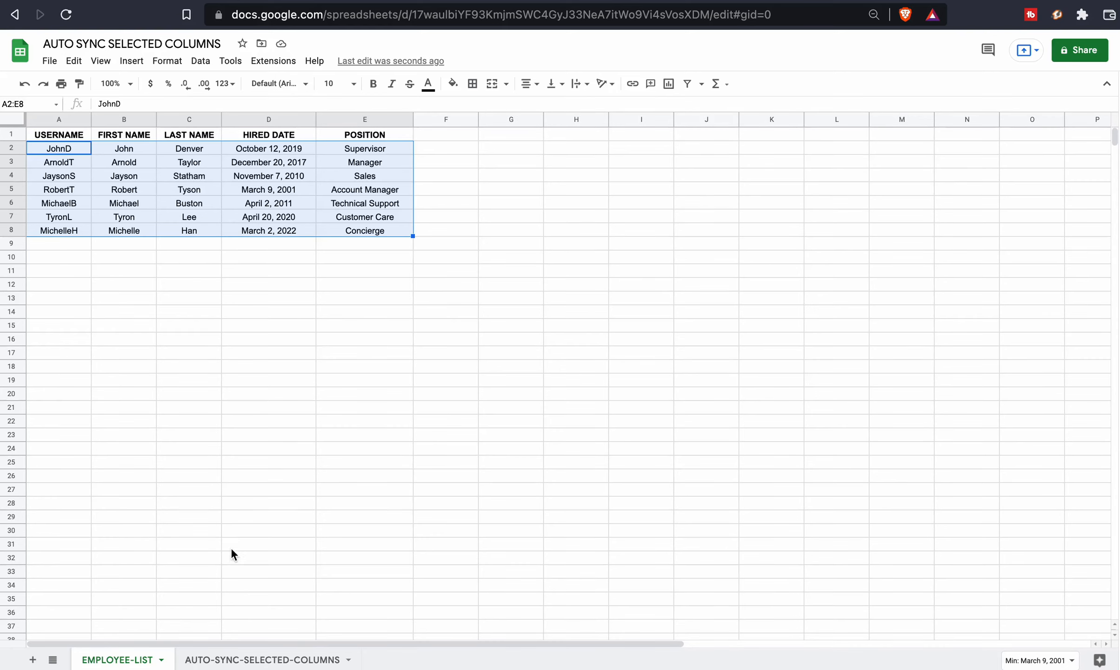
Step: Enter the header USERNAME in cell A1 of the empty AUTO-SYNC-SELECTED-COLUMNS sheet
click(228, 661)
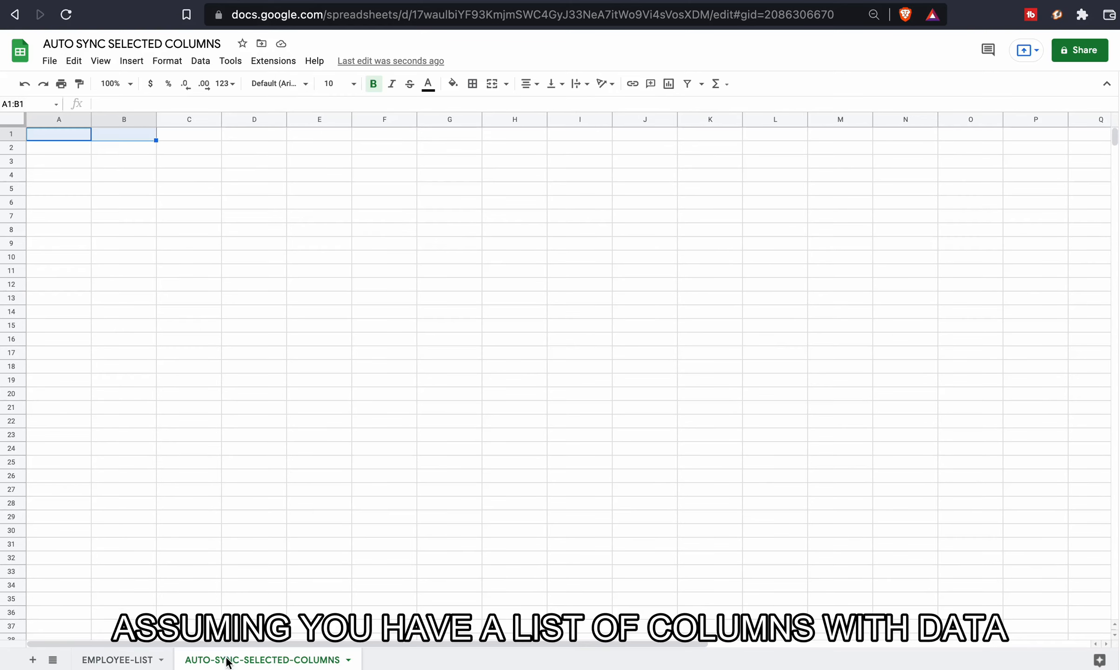
click(203, 367)
click(74, 133)
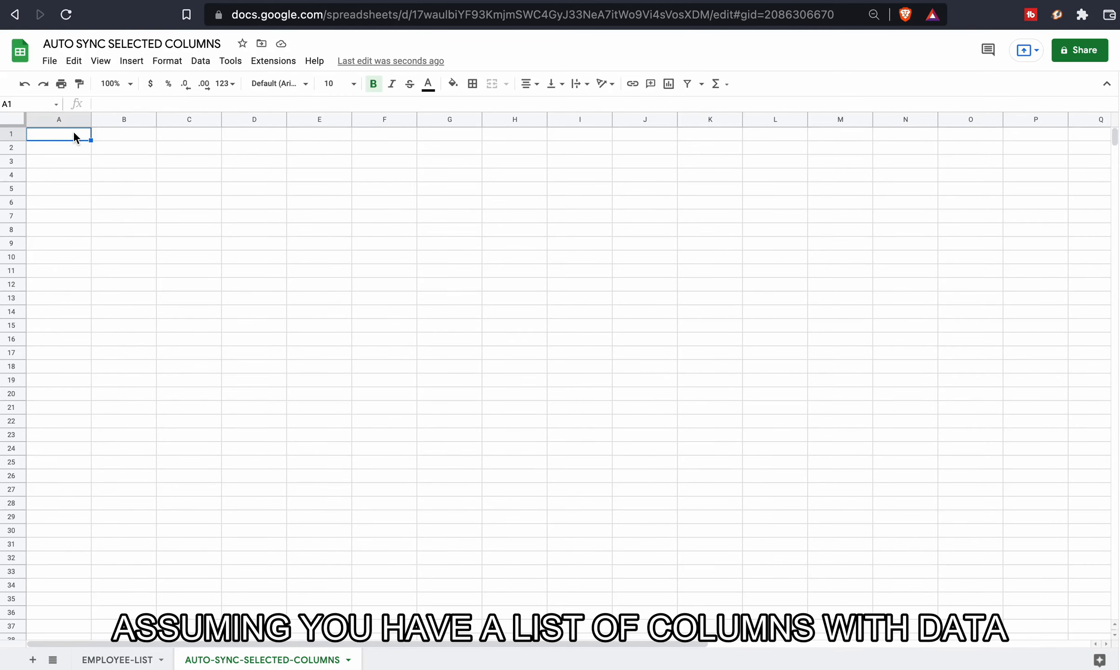
text(userna)
key(BackSpace)
key(BackSpace)
key(BackSpace)
text(USERNAME)
key(Tab)
text(FIRSTNAME)
key(Tab)
text(LAS)
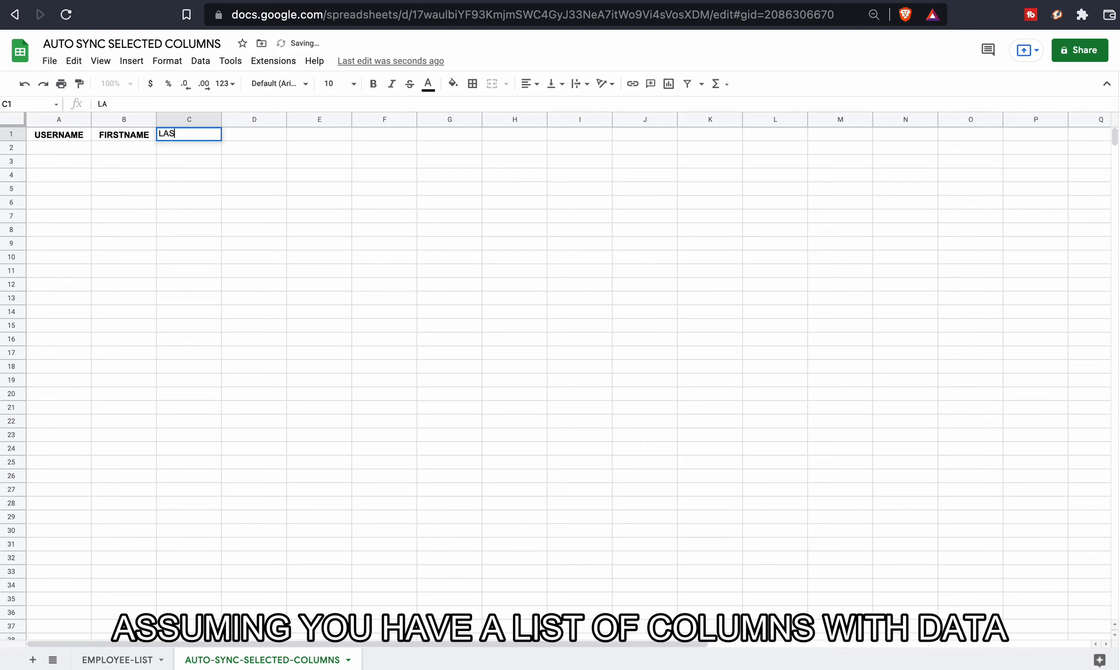
key(BackSpace)
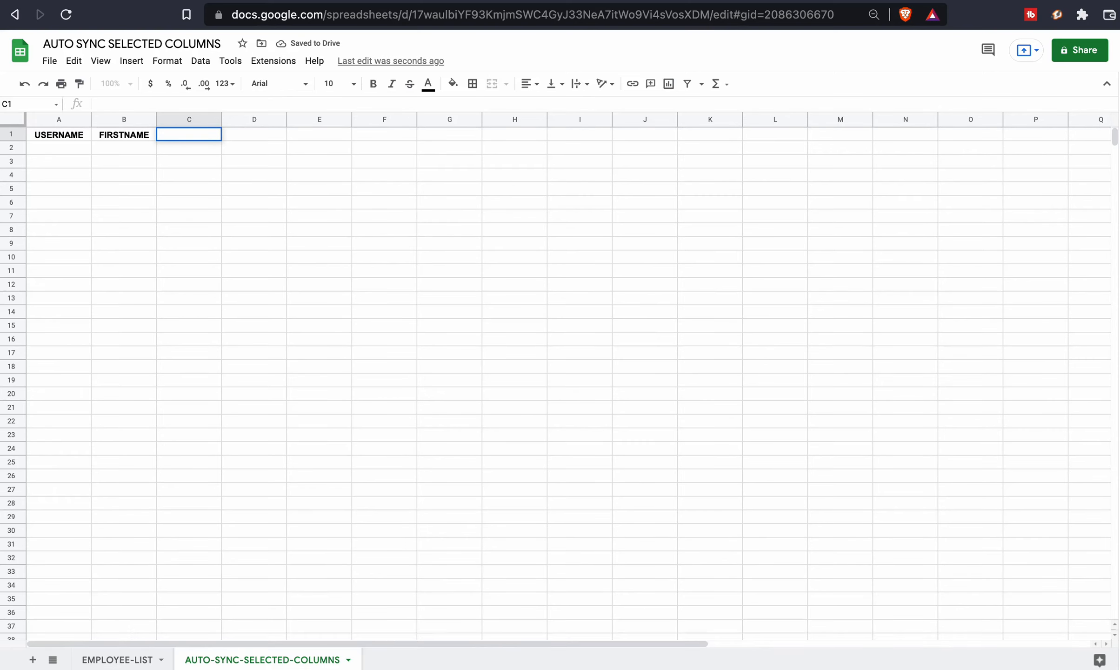
key(shift+Tab)
key(BackSpace)
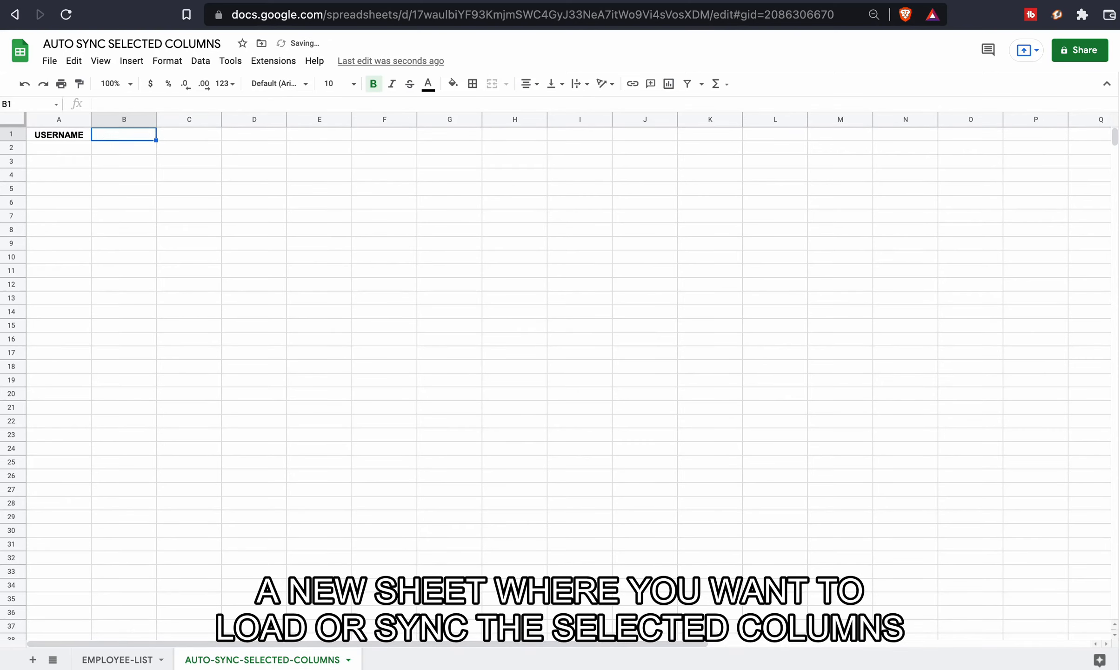
Step: Enter the header POSITION in cell B1
text(POSITION)
key(Return)
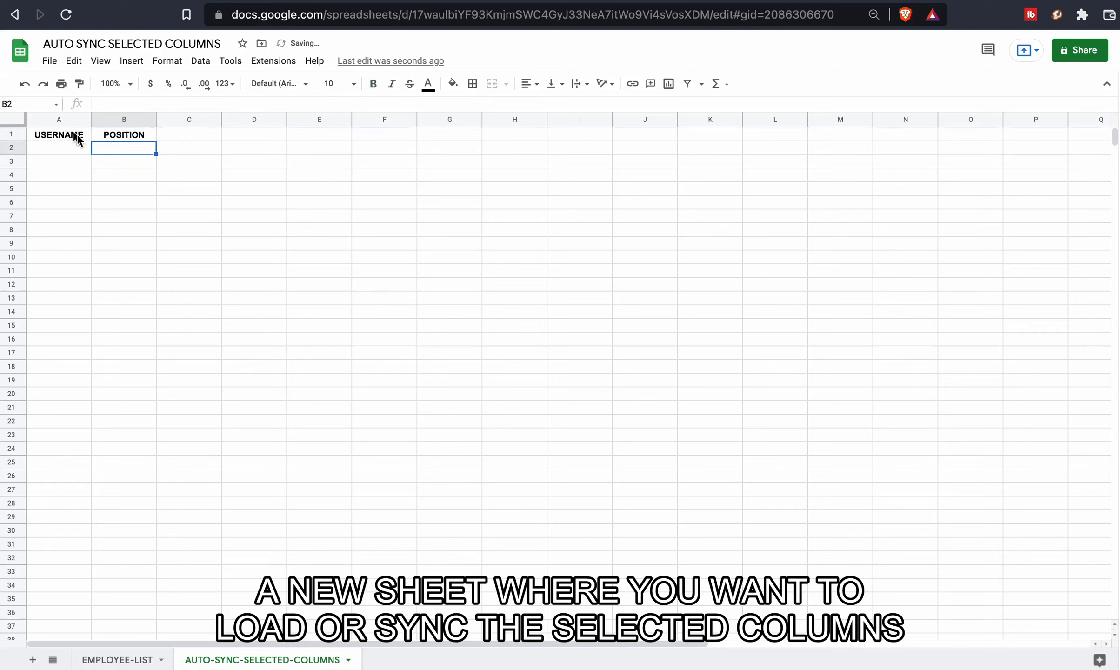
click(181, 174)
Step: Enter the formula =IMPORTRANGE("") in cell A2 of the AUTO-SYNC-SELECTED-COLUMNS sheet
click(90, 148)
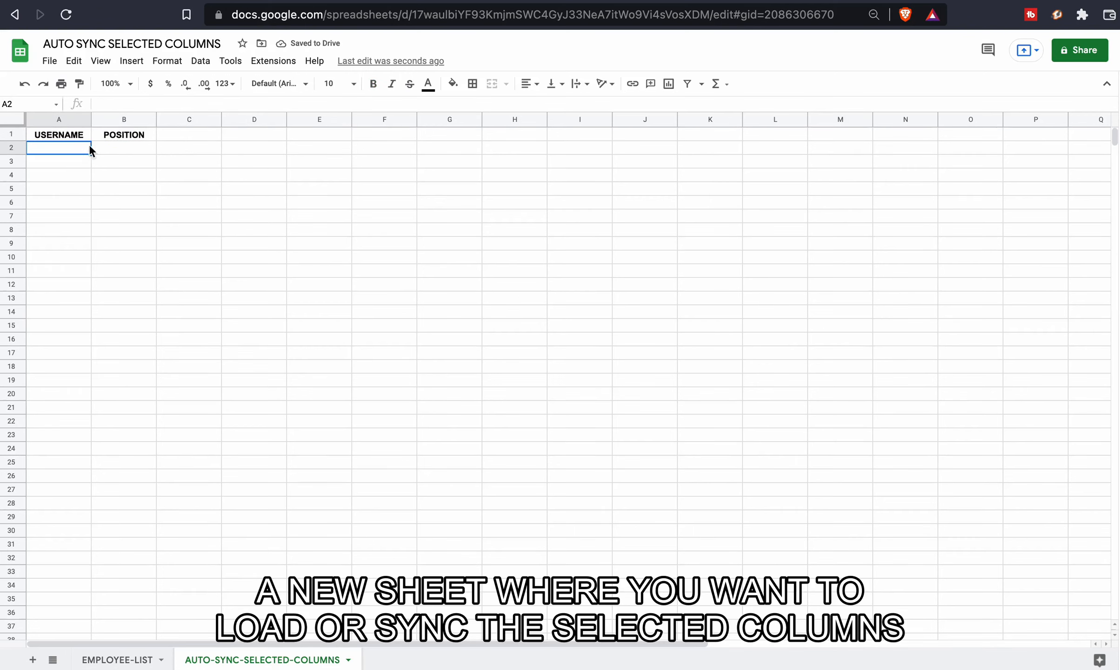
text(=I)
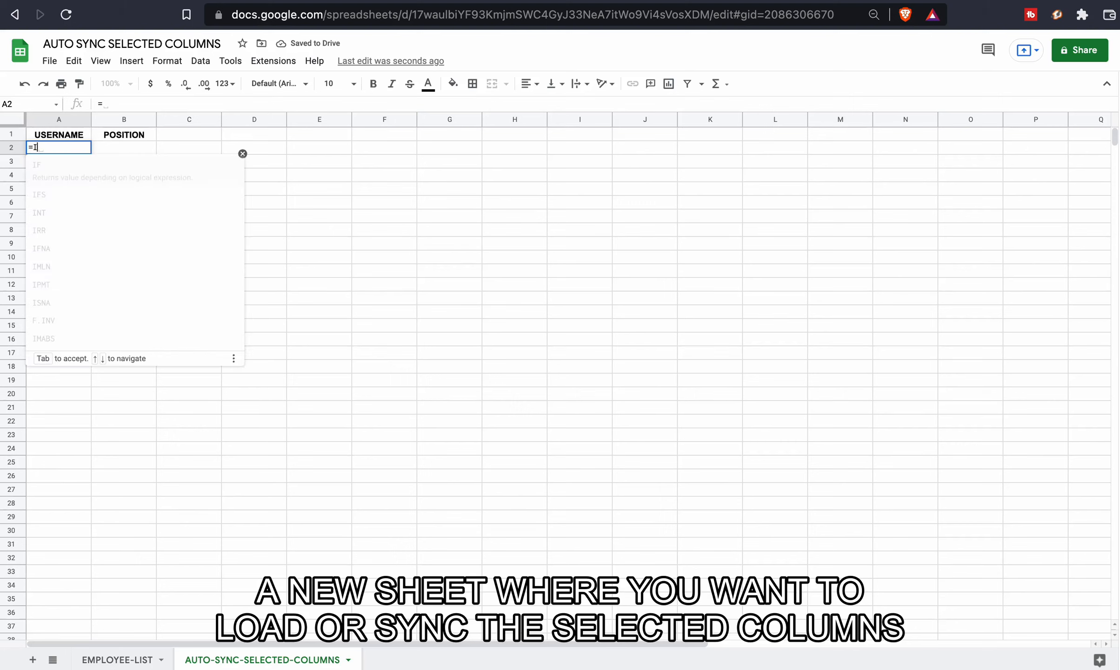
text(MPORT)
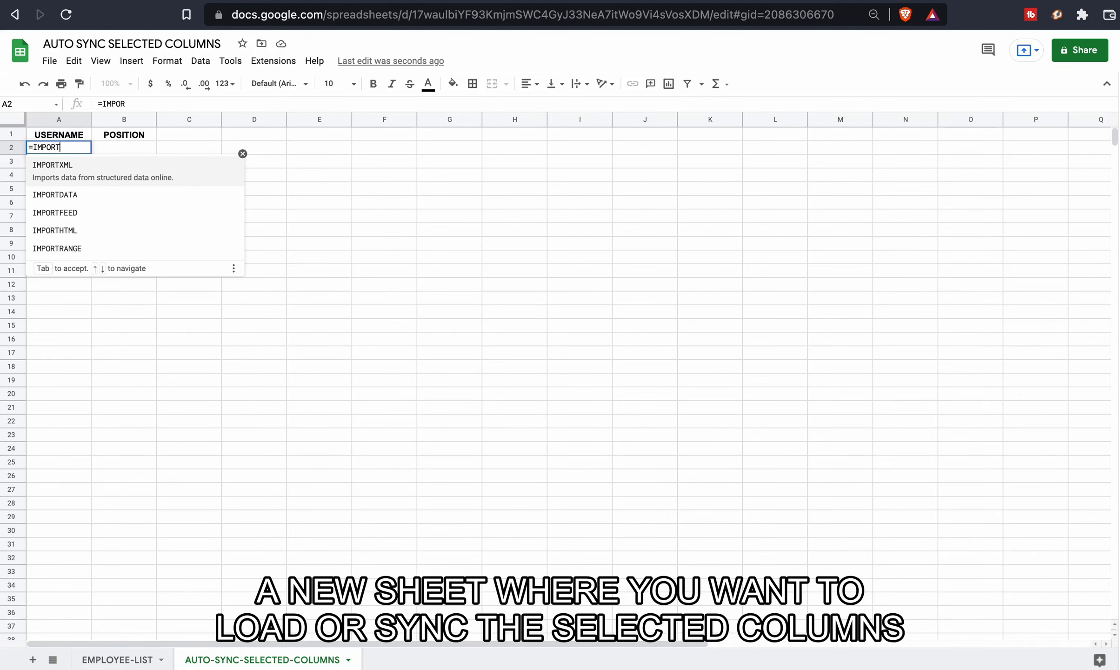
text(RANGE)
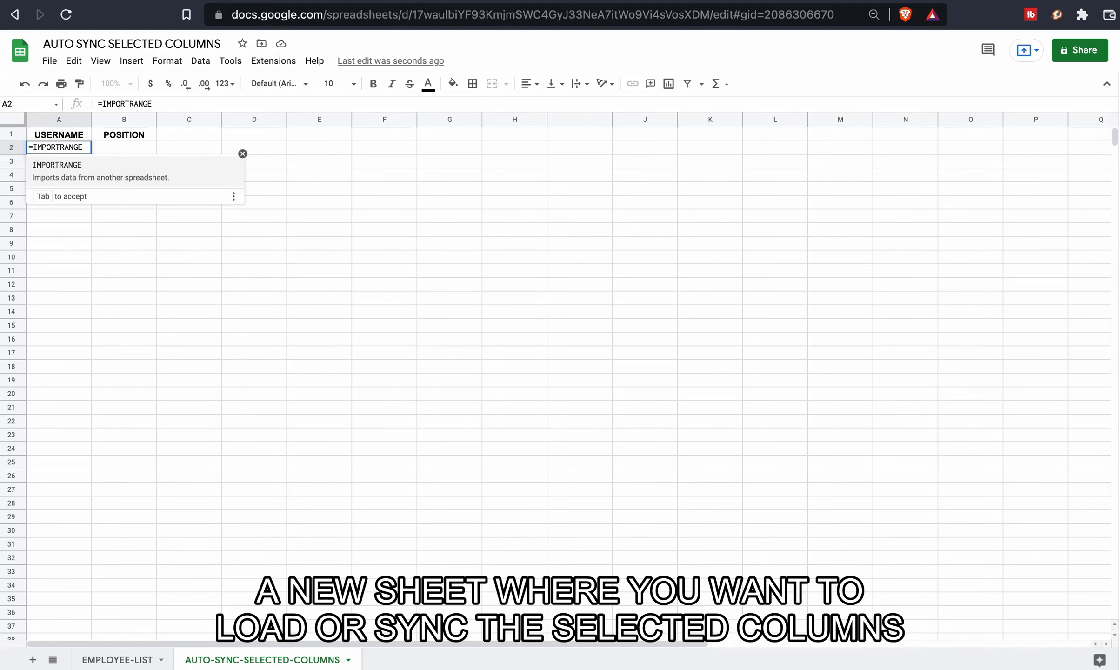
text(()
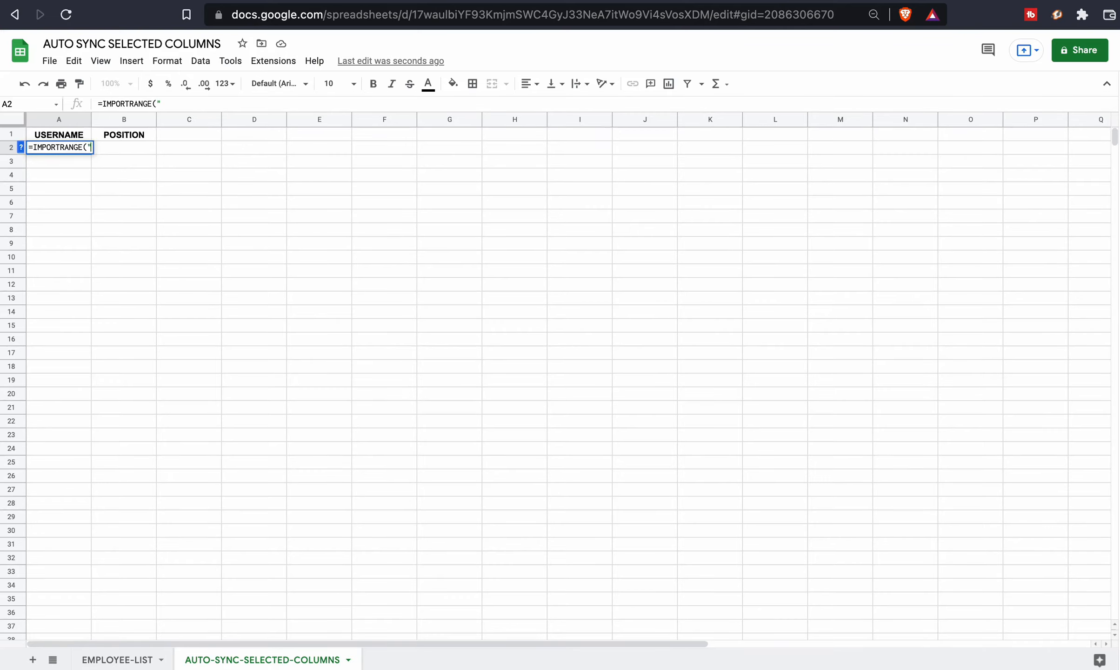
text(""))
key(Return)
click(75, 145)
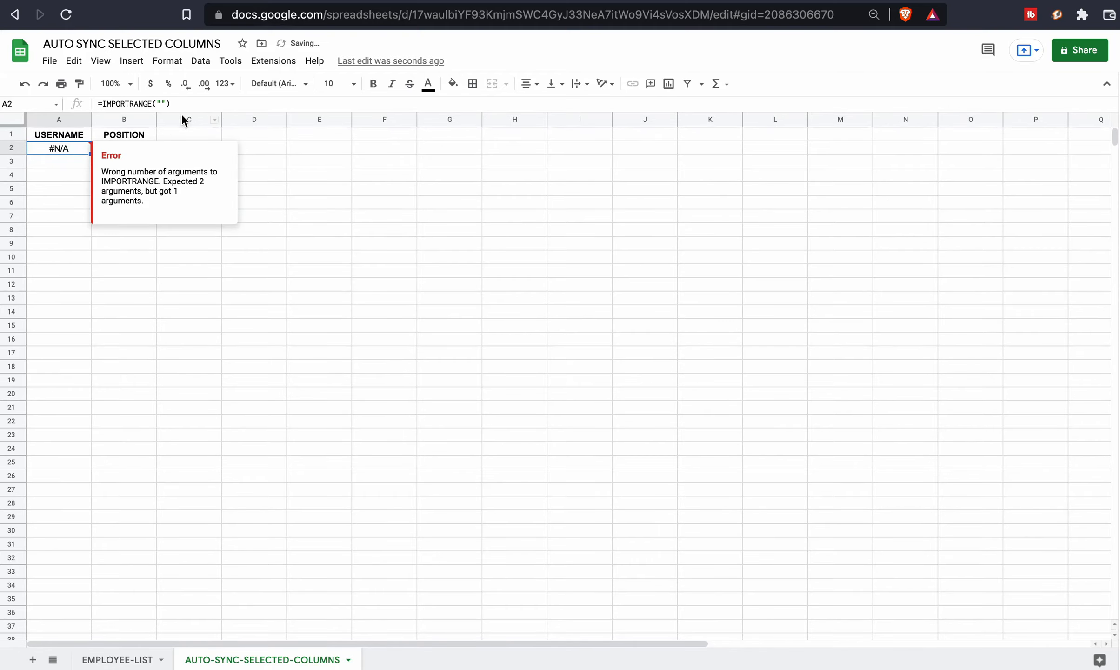
click(128, 192)
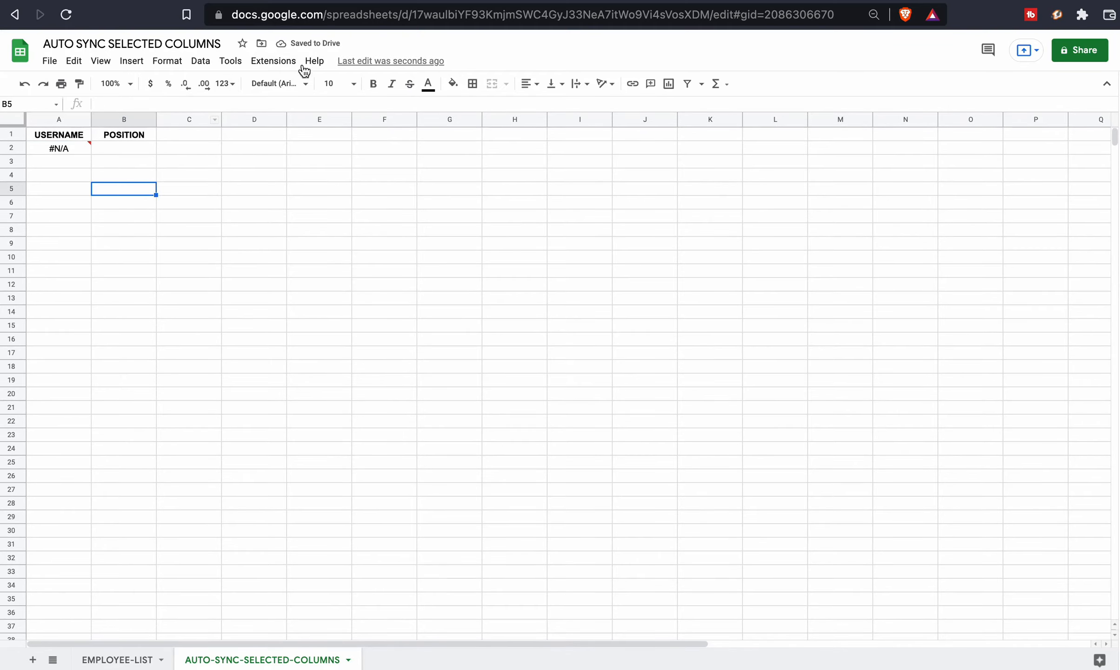
Step: Copy the spreadsheet ID from the current page URL
click(391, 15)
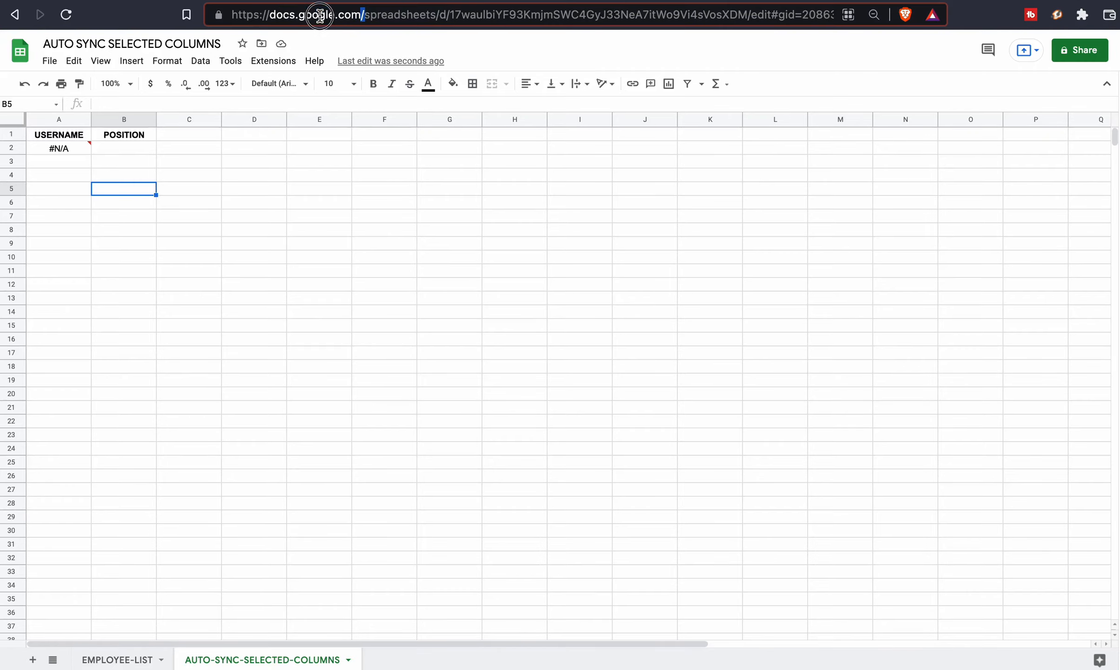
double_click(479, 13)
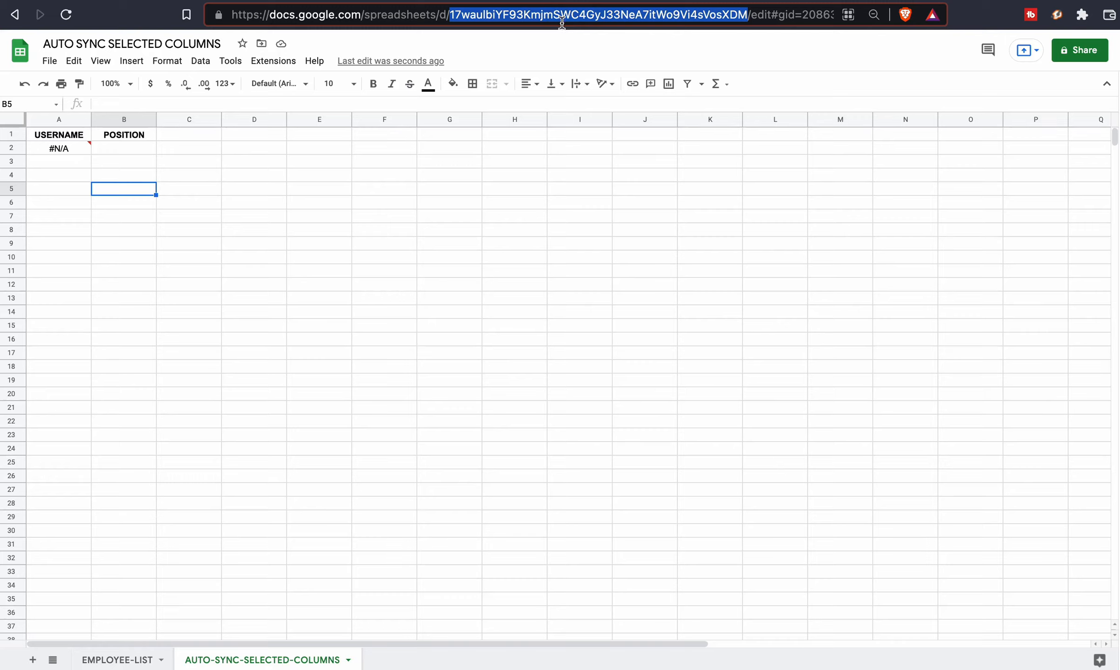
right_click(584, 13)
click(599, 119)
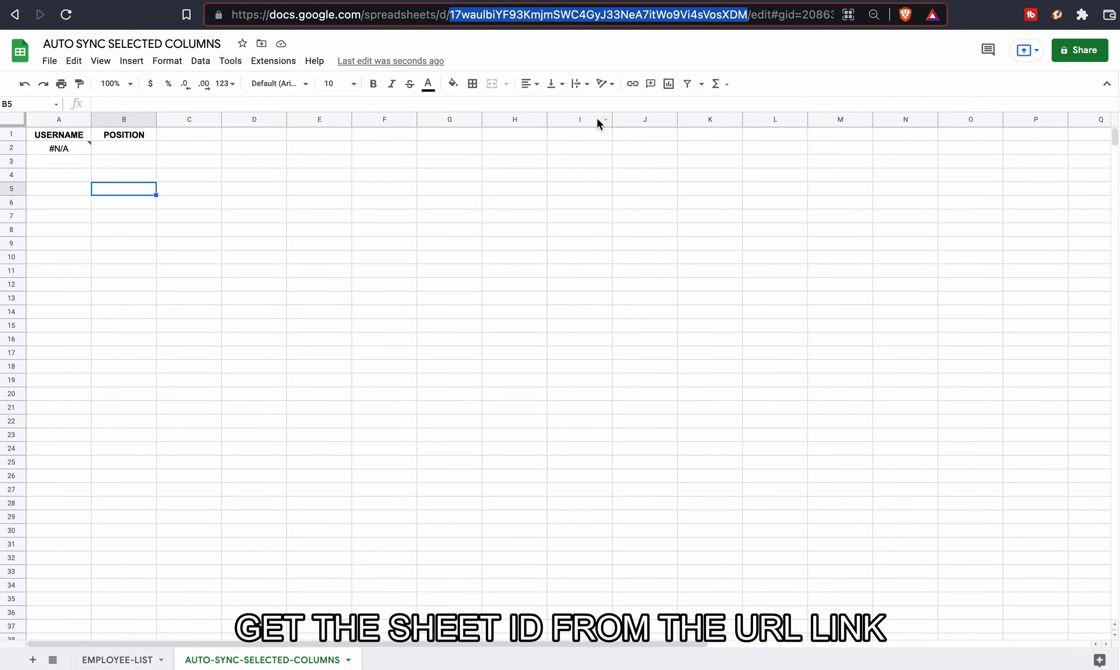
Step: Insert the copied spreadsheet ID in quotes as the first IMPORTRANGE argument in A2, followed by a comma
click(81, 151)
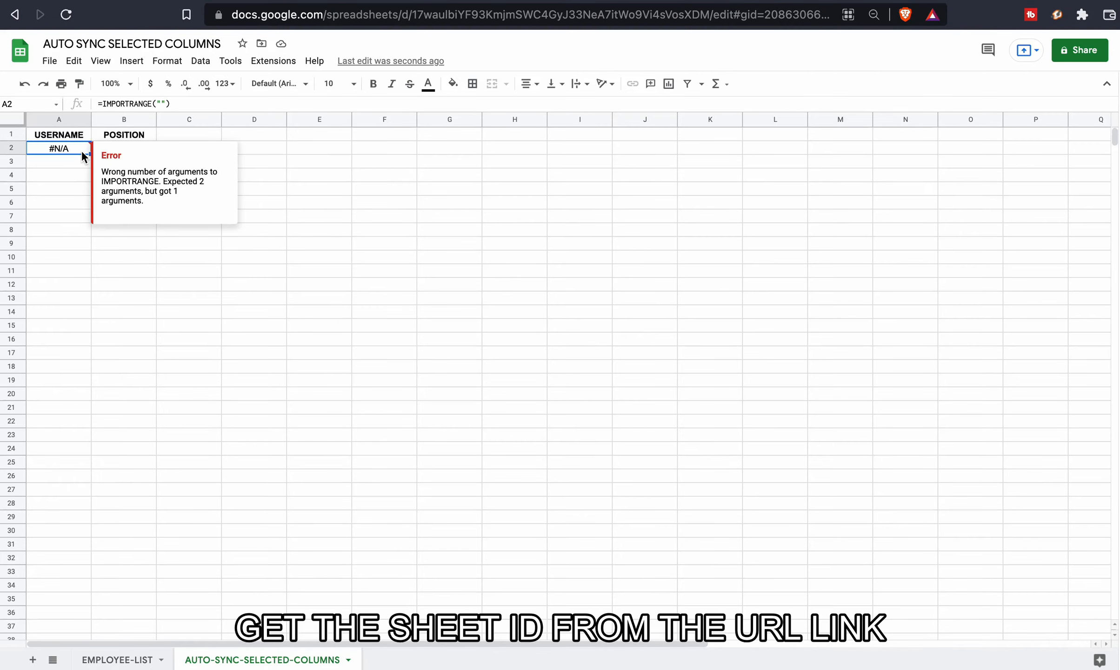
click(156, 104)
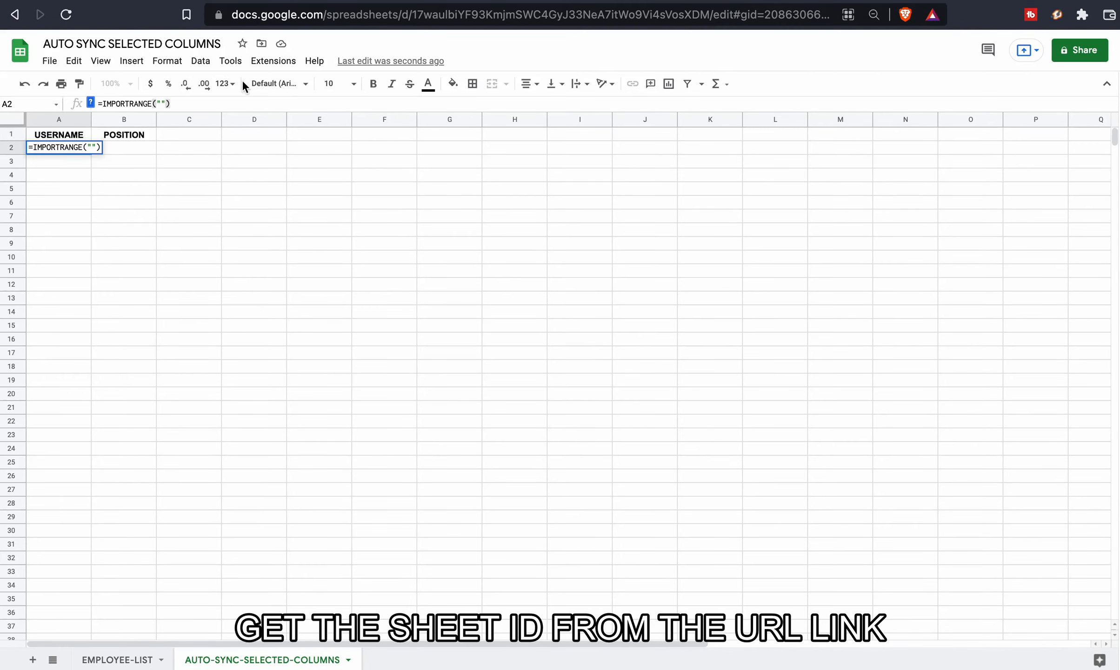
key(Right)
right_click(161, 101)
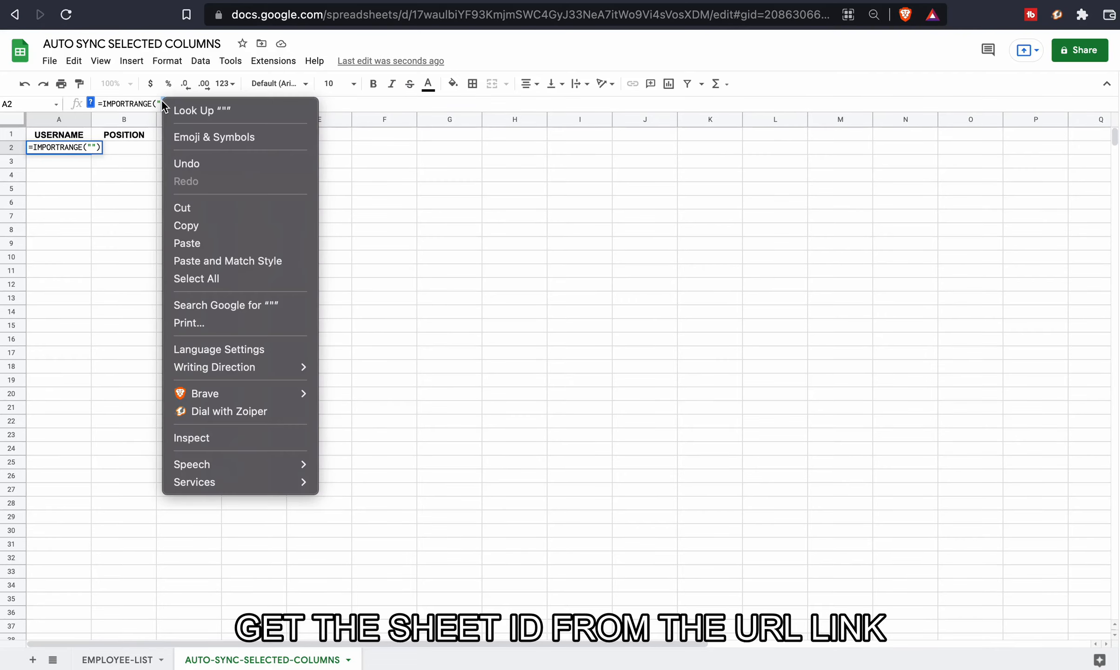
click(186, 243)
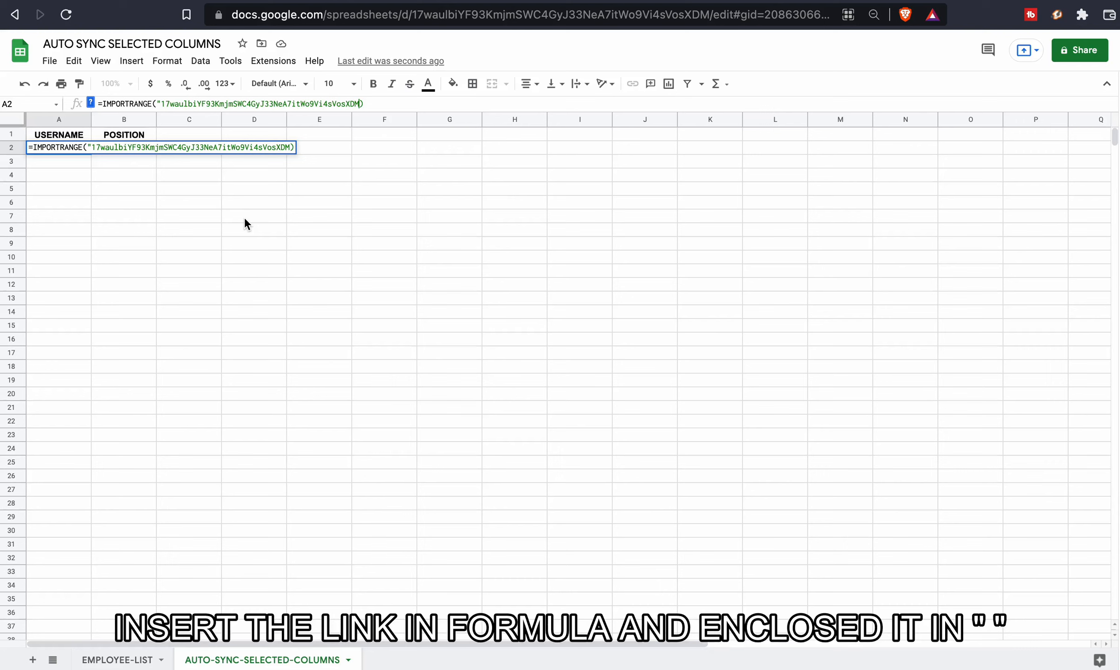
text(",)
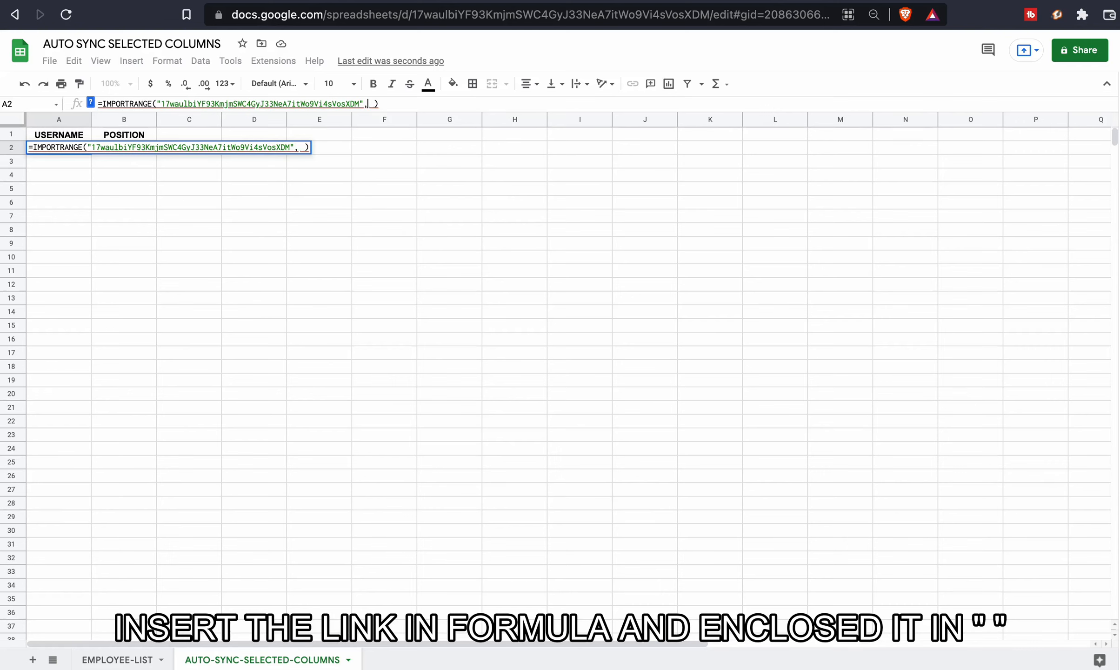
key(Return)
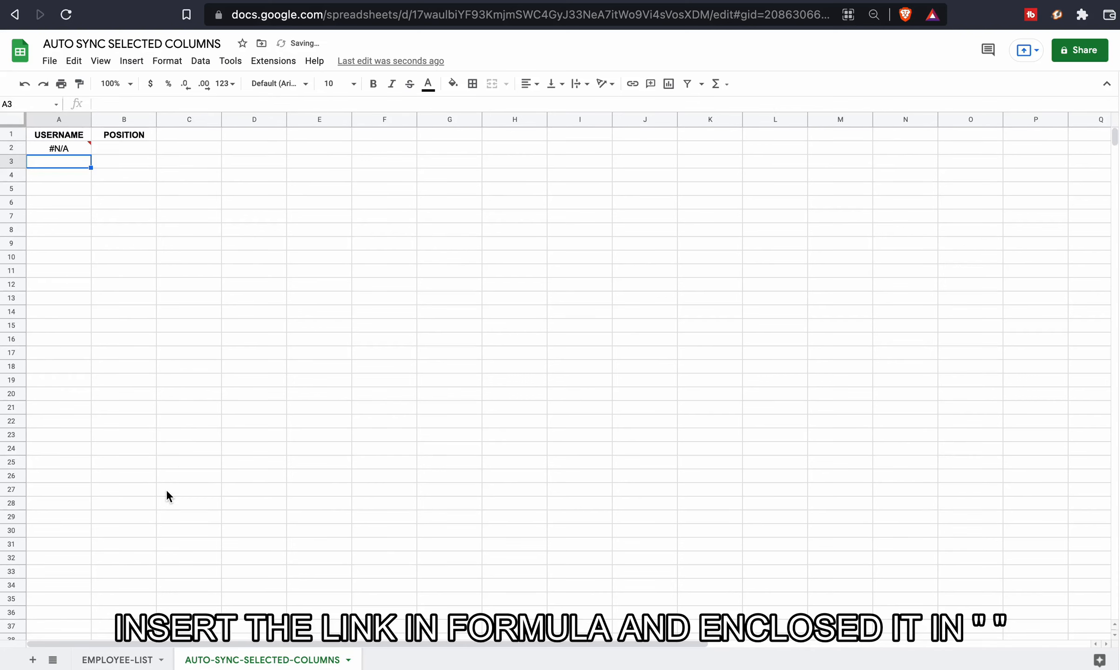
Step: Copy the name of the EMPLOYEE-LIST sheet without changing it
click(134, 660)
right_click(133, 660)
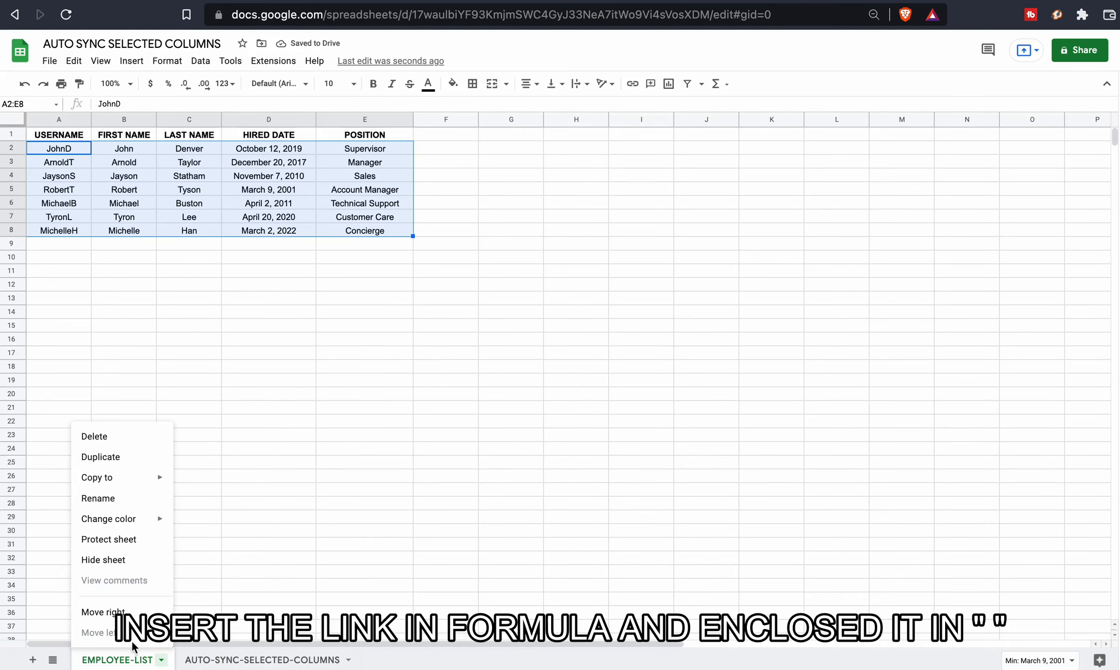
click(132, 498)
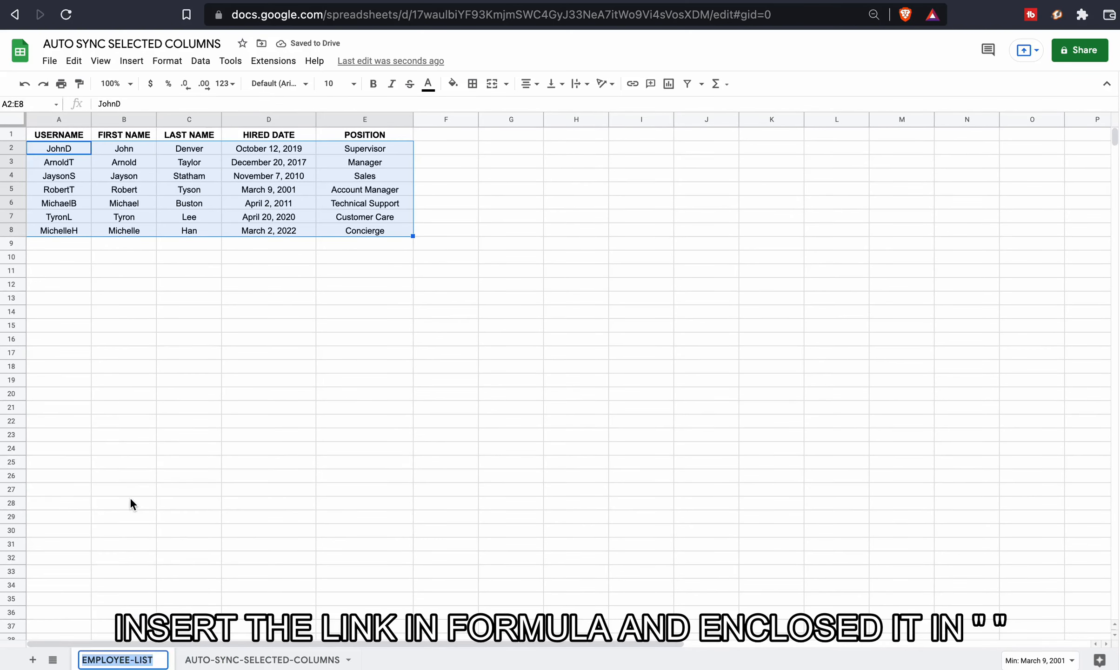
right_click(132, 666)
click(153, 394)
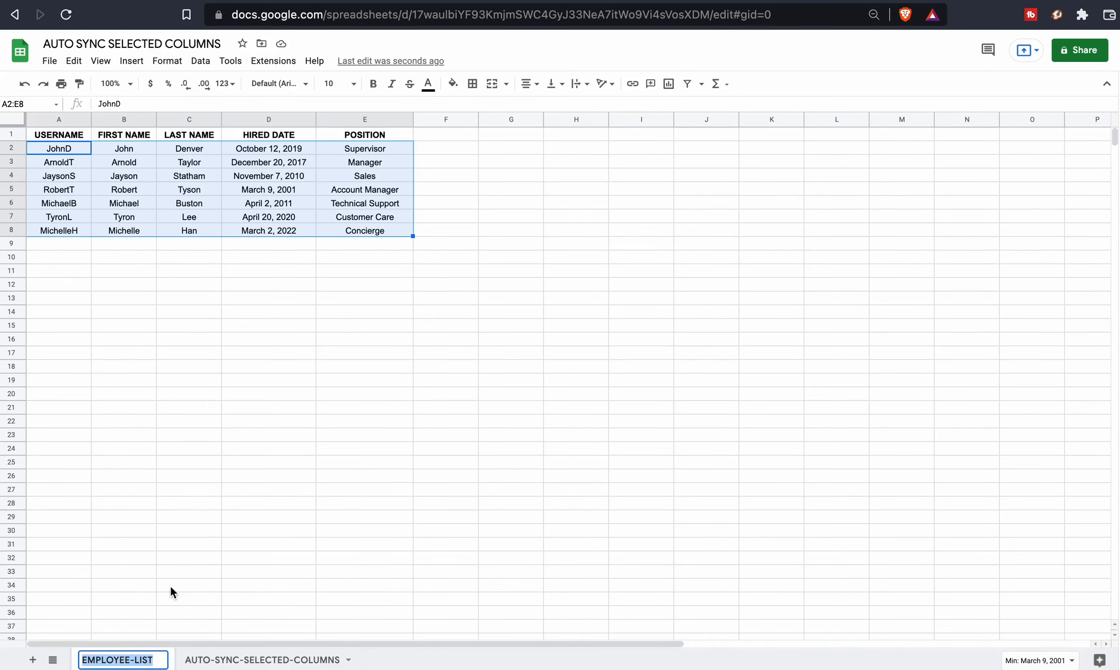
Step: Add "EMPLOYEE-LIST!" as the second argument of the IMPORTRANGE formula in A2 of AUTO-SYNC-SELECTED-COLUMNS
click(218, 661)
double_click(78, 148)
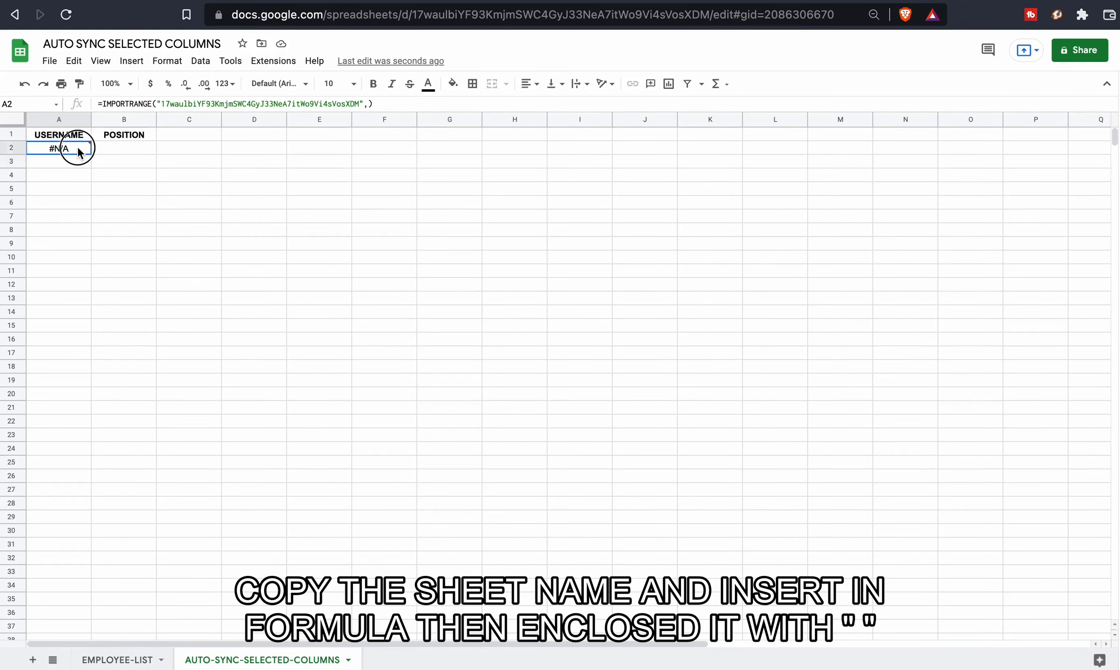
click(368, 104)
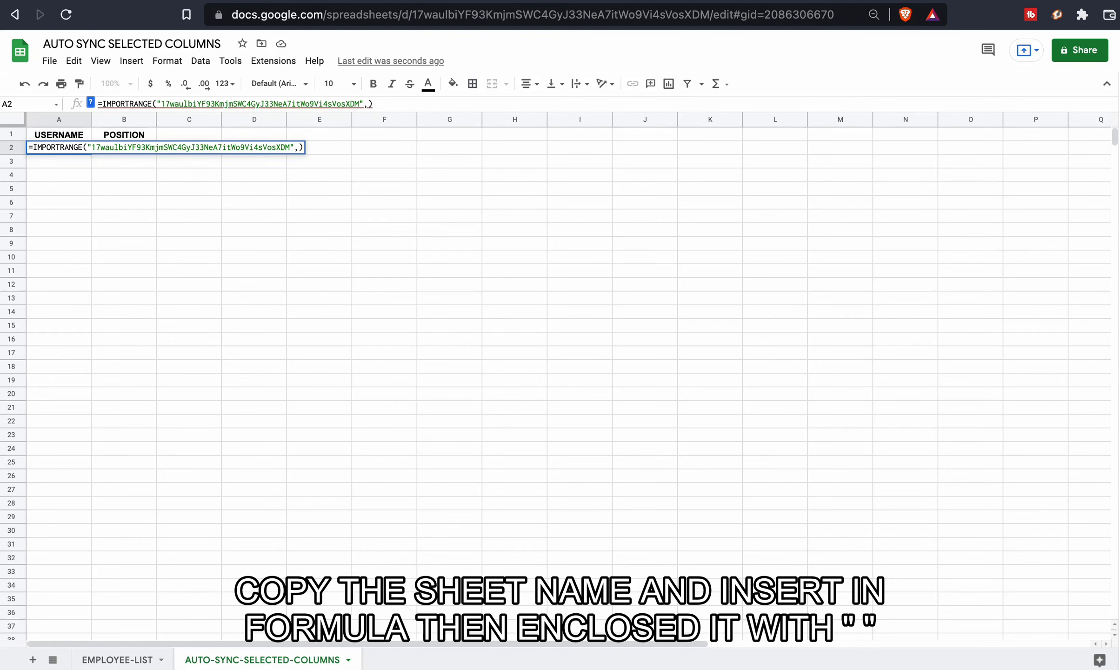
text("")
key(super+v)
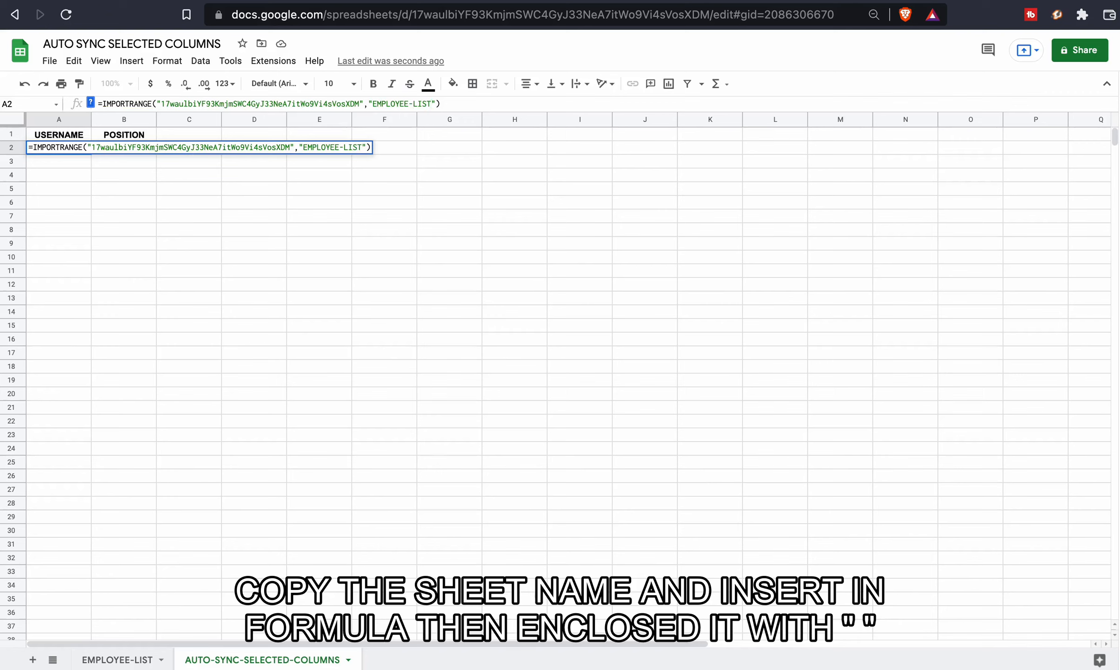
text(!)
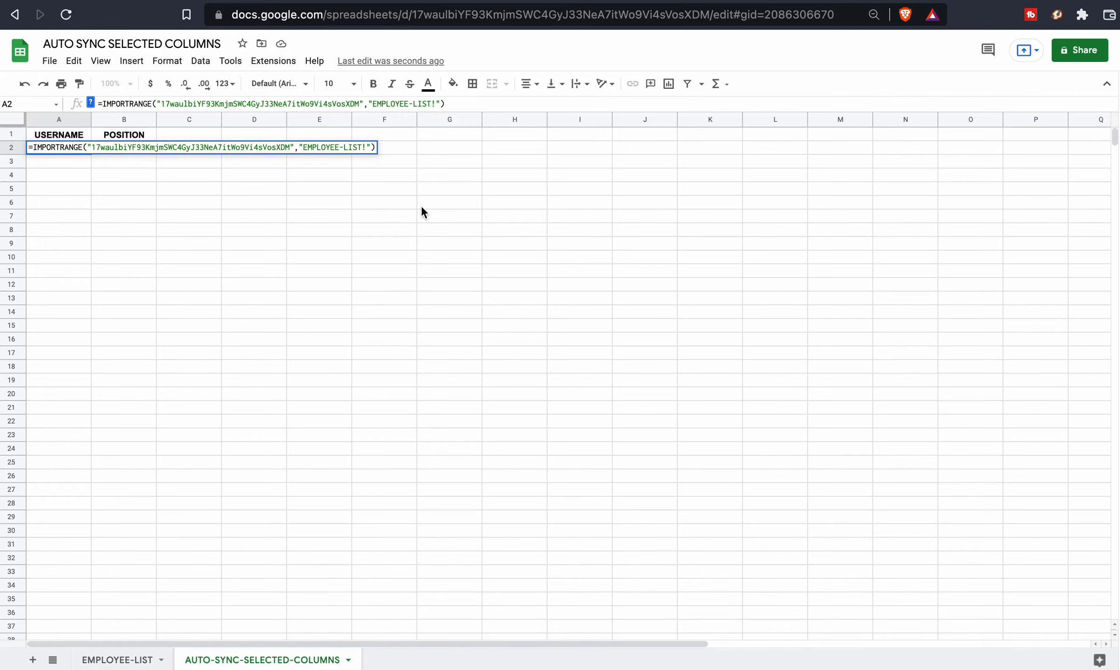
Step: Select the employee data A2:E8 on the EMPLOYEE-LIST sheet and copy its range reference
click(117, 660)
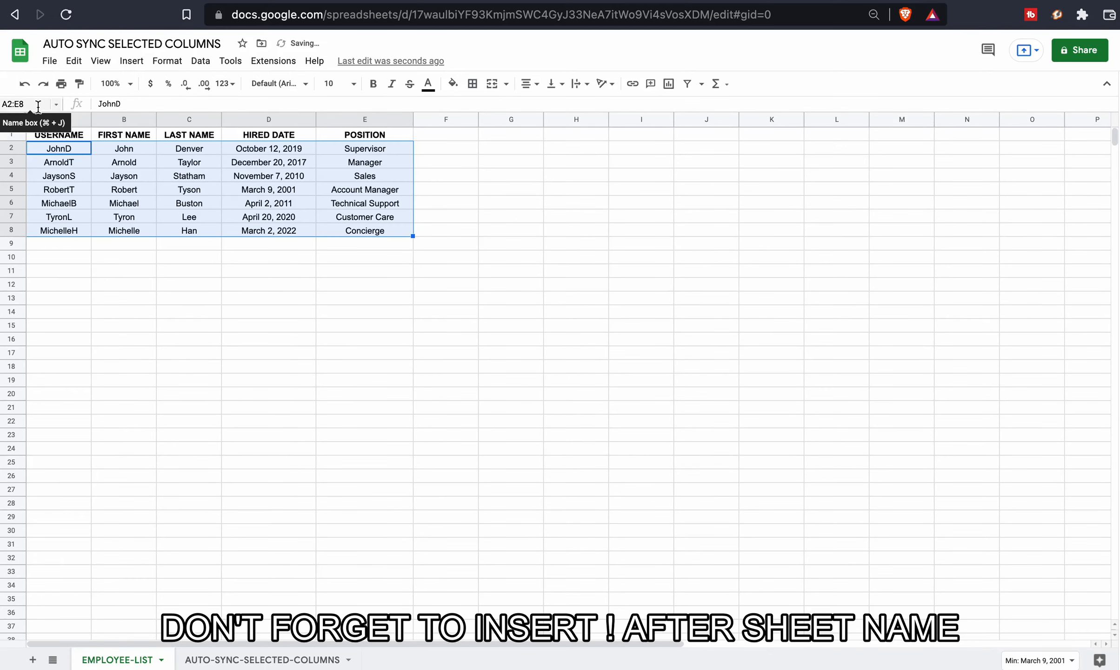
click(143, 367)
click(79, 139)
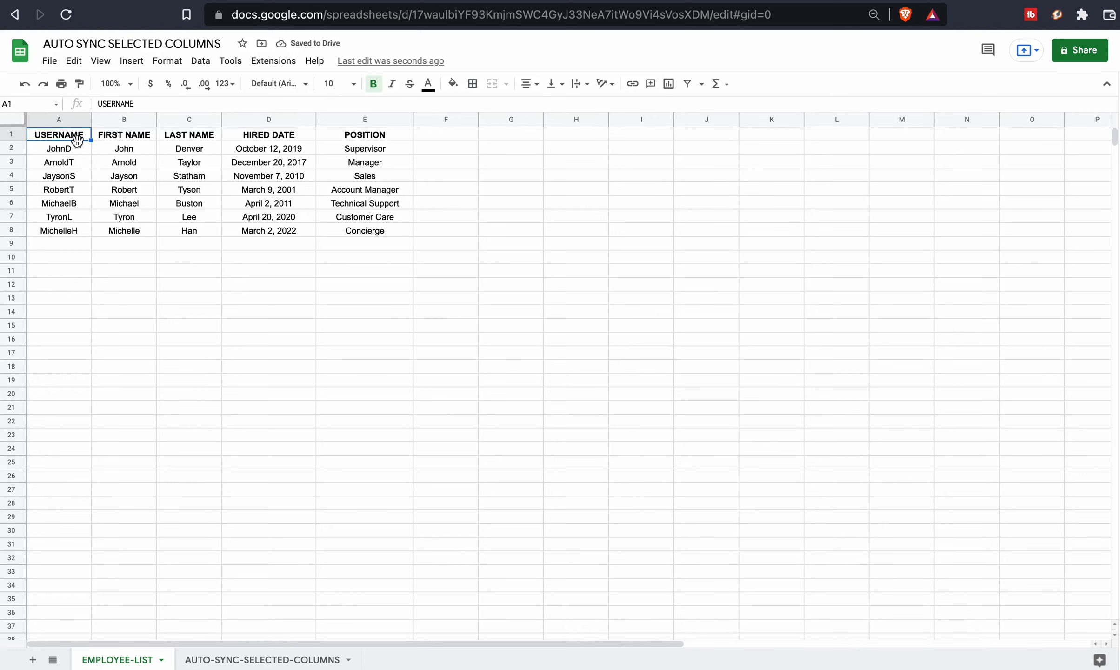
drag(79, 148, 367, 236)
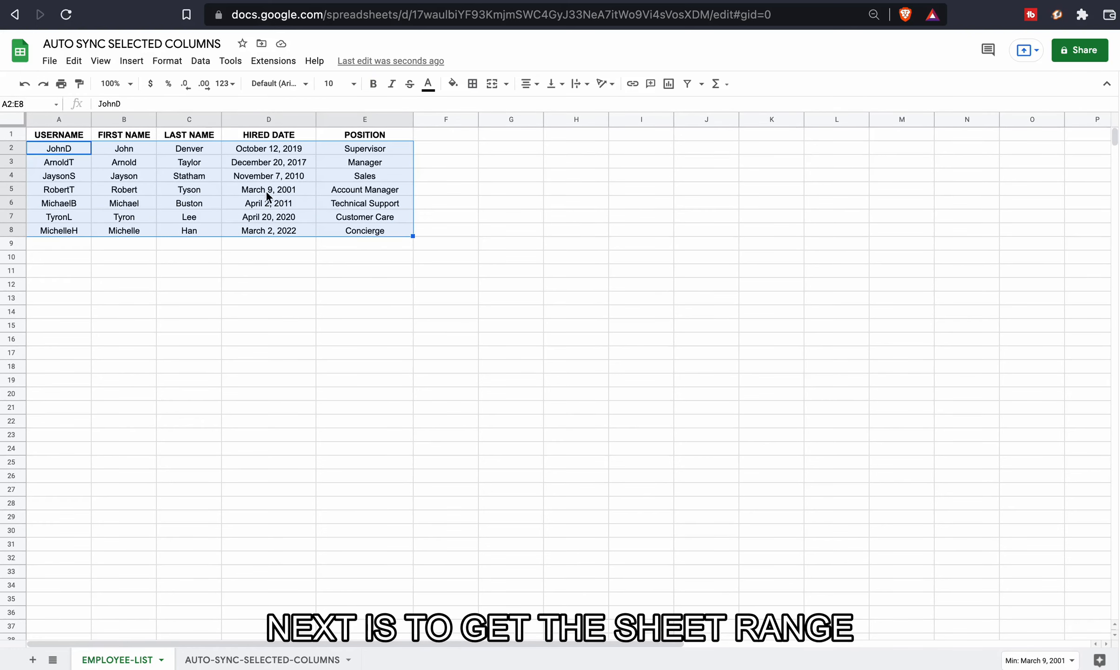
click(47, 103)
right_click(40, 102)
click(67, 226)
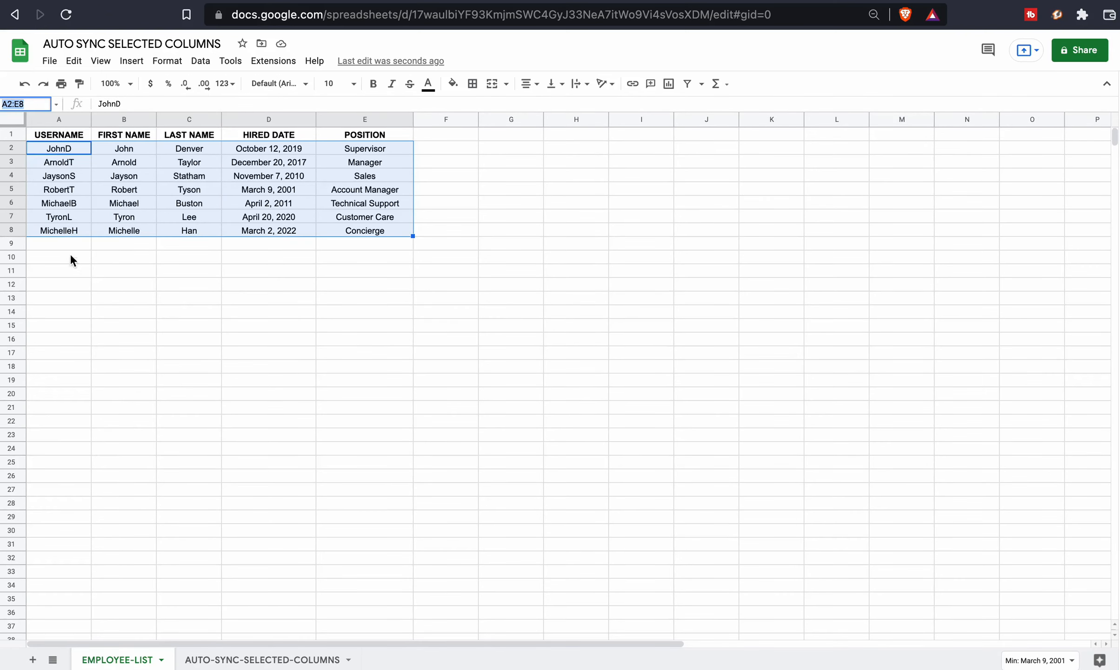
Step: Insert the copied range reference A2:E8 after EMPLOYEE-LIST! in the A2 formula of AUTO-SYNC-SELECTED-COLUMNS, closing the quotes
click(228, 658)
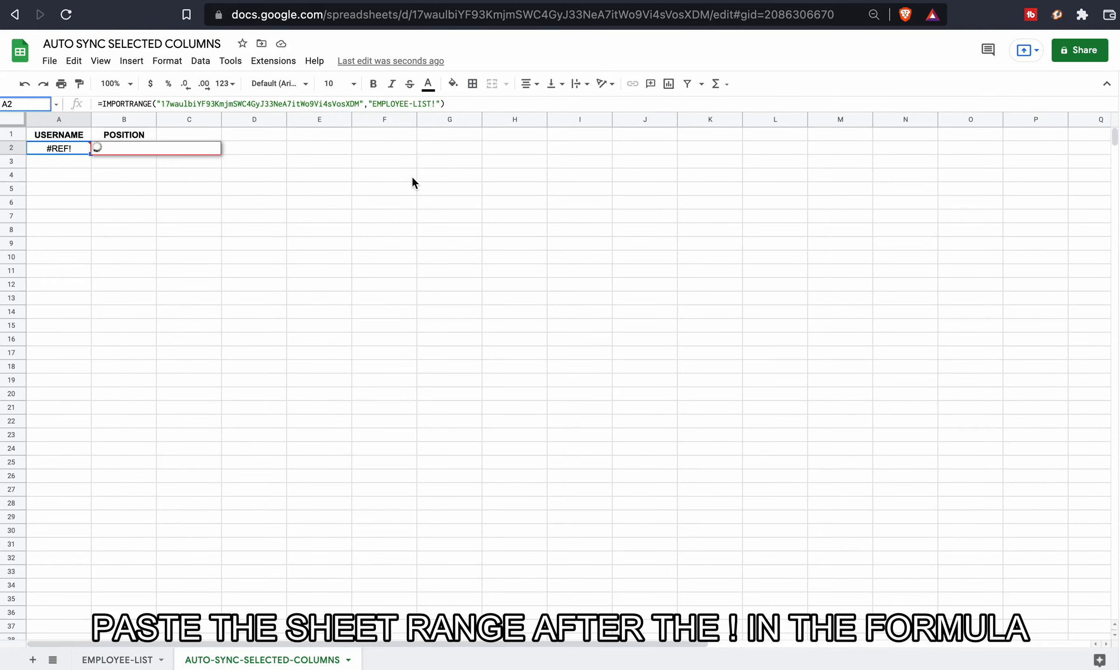
click(439, 103)
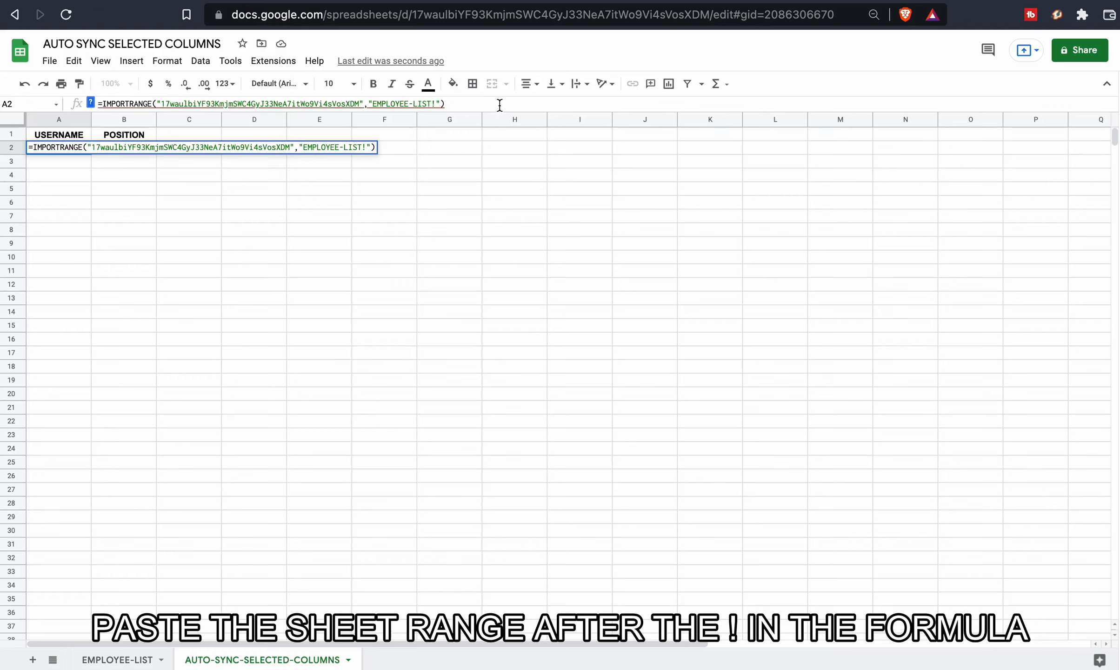
right_click(435, 104)
click(476, 246)
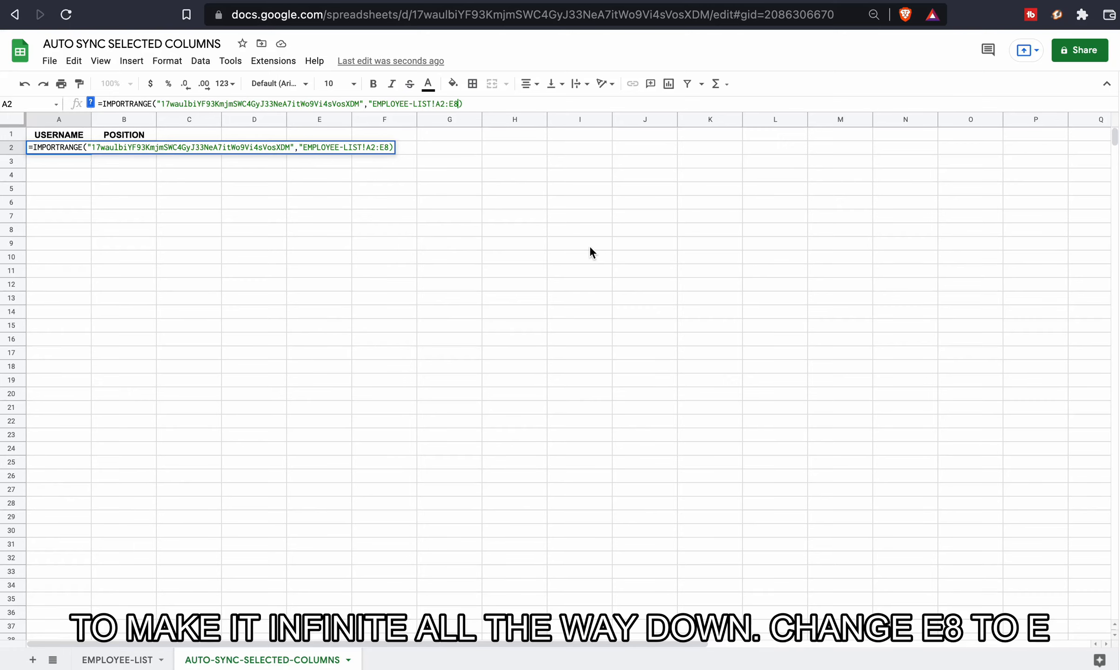
text(")
key(Return)
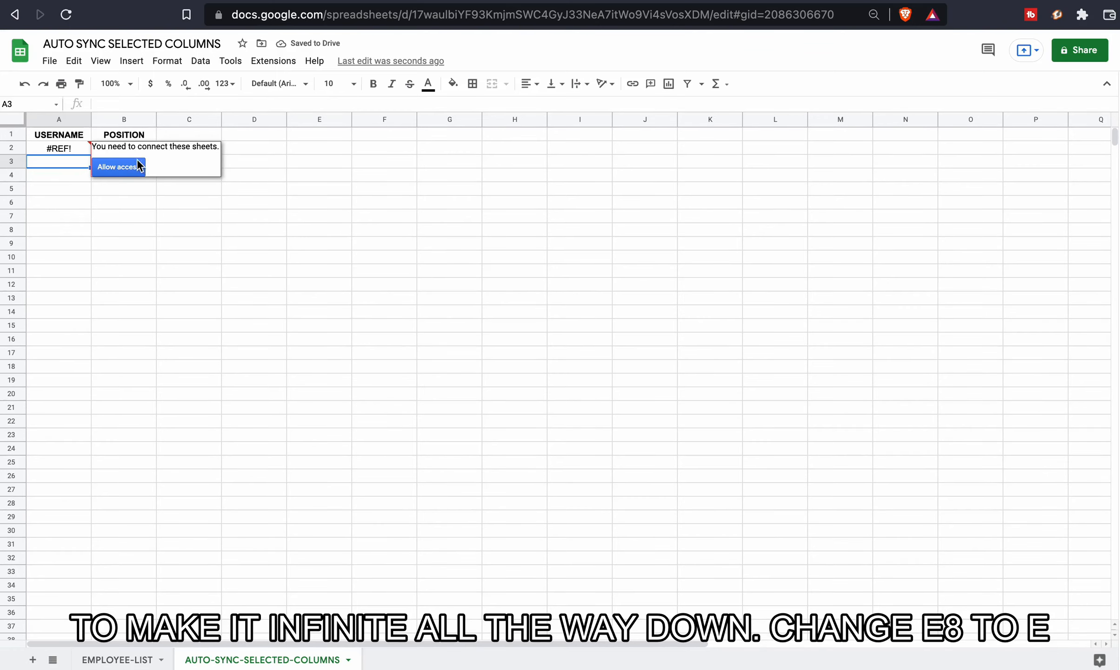
Step: Allow the IMPORTRANGE formula access to the connected sheet and fit column D's width to the imported dates
click(132, 166)
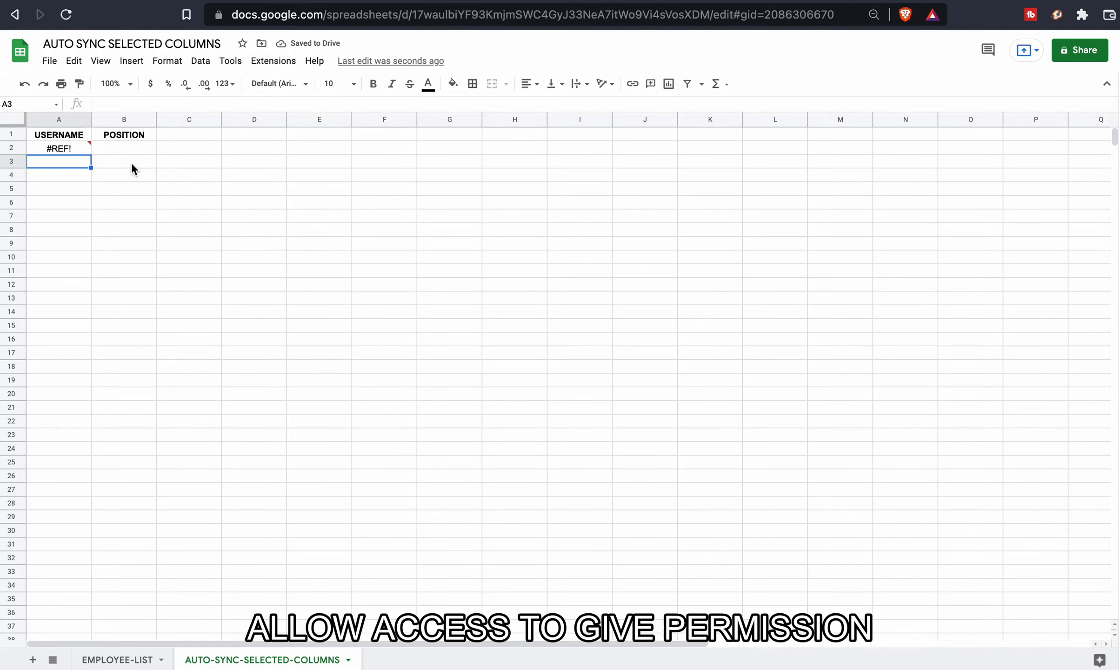
text(D)
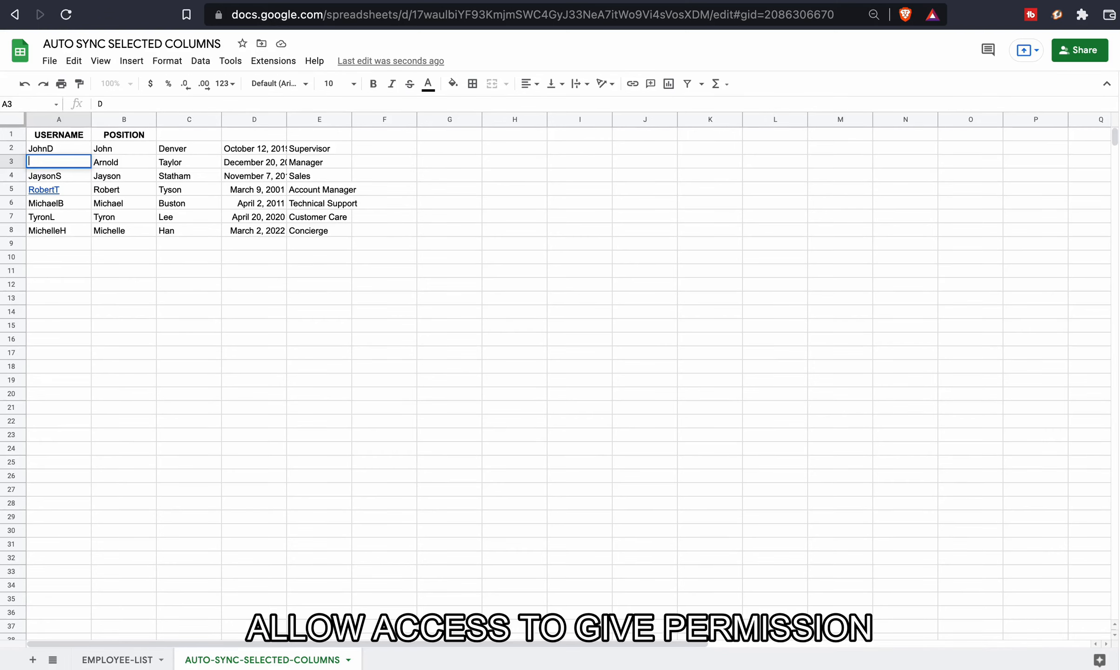
key(BackSpace)
key(Return)
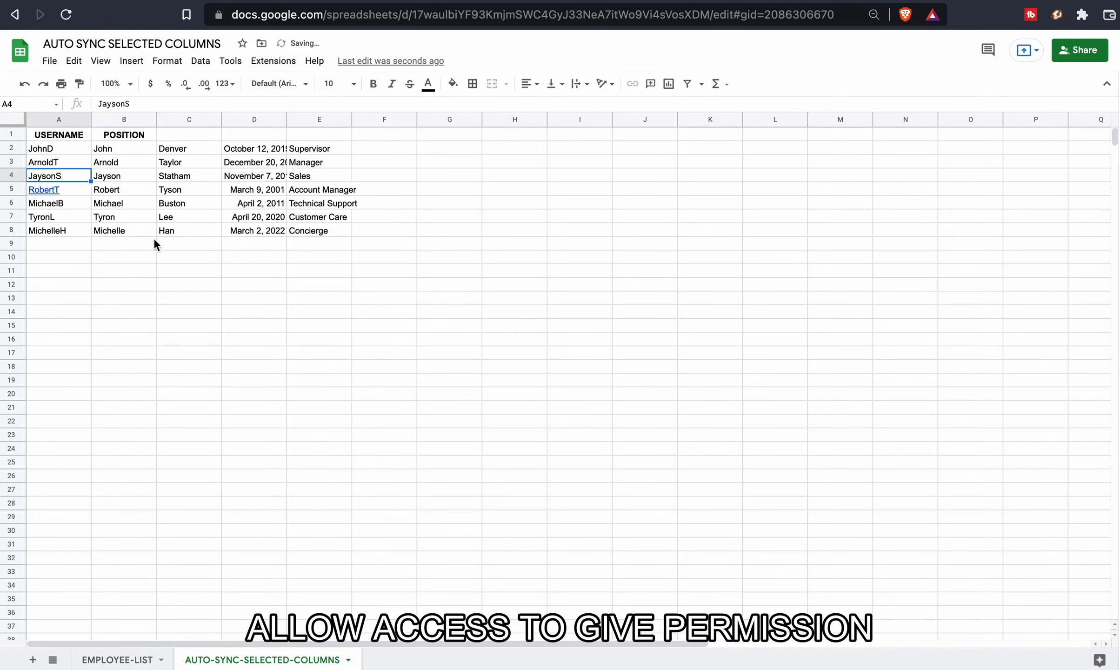
double_click(287, 120)
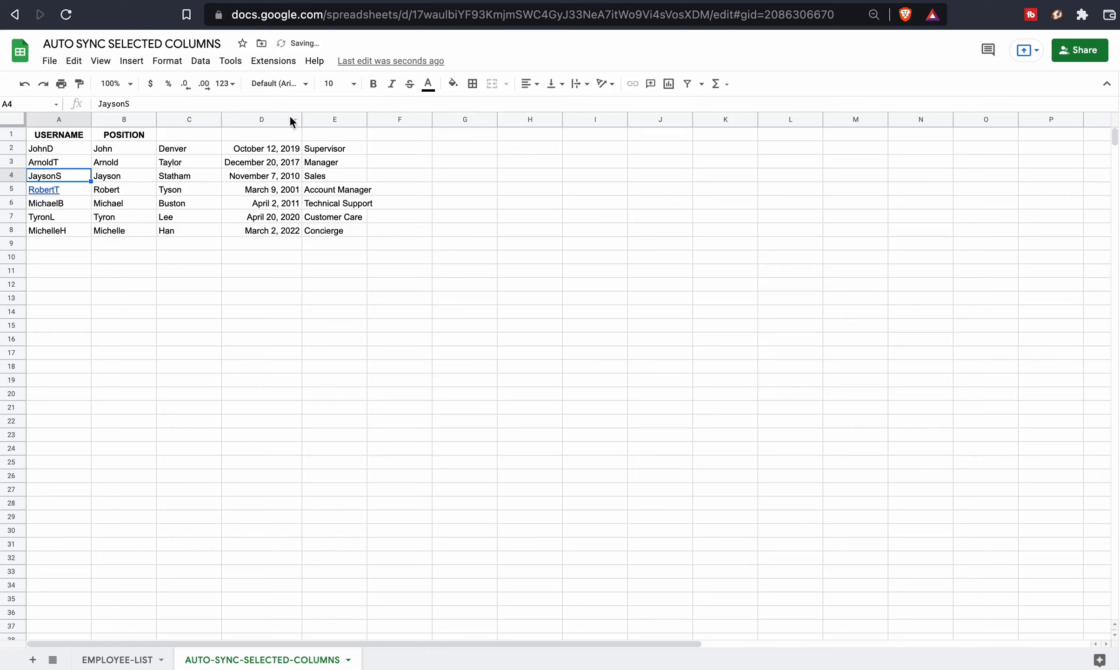
Step: Wrap the IMPORTRANGE formula in A2 of AUTO-SYNC-SELECTED-COLUMNS in a QUERY function with "SELECT " as its second argument
click(66, 151)
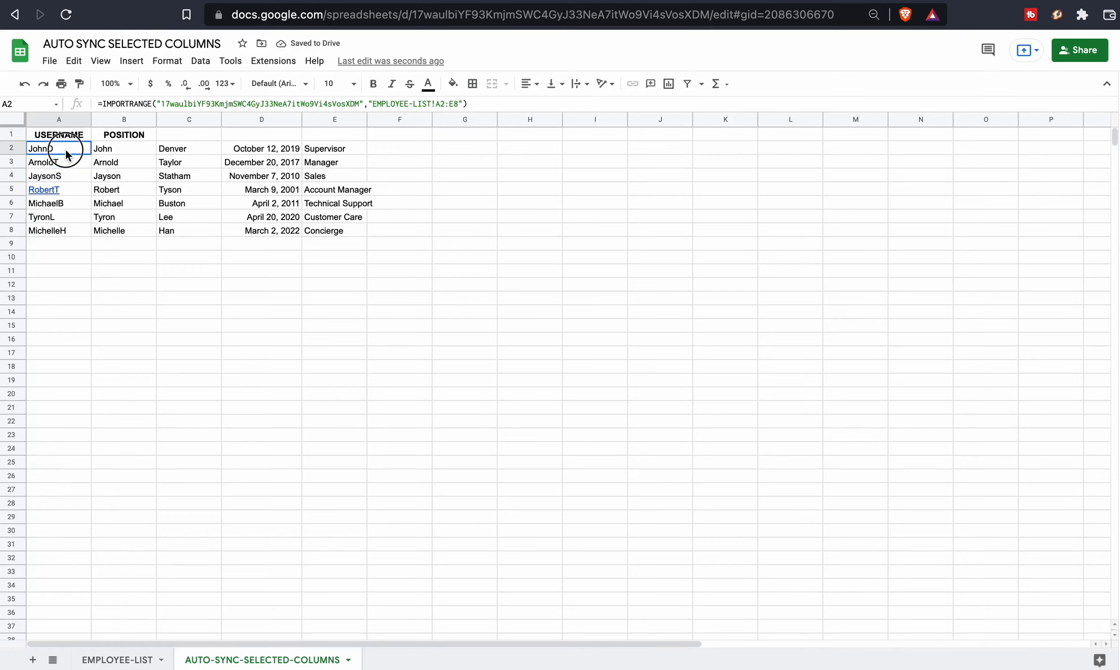
drag(66, 153, 309, 232)
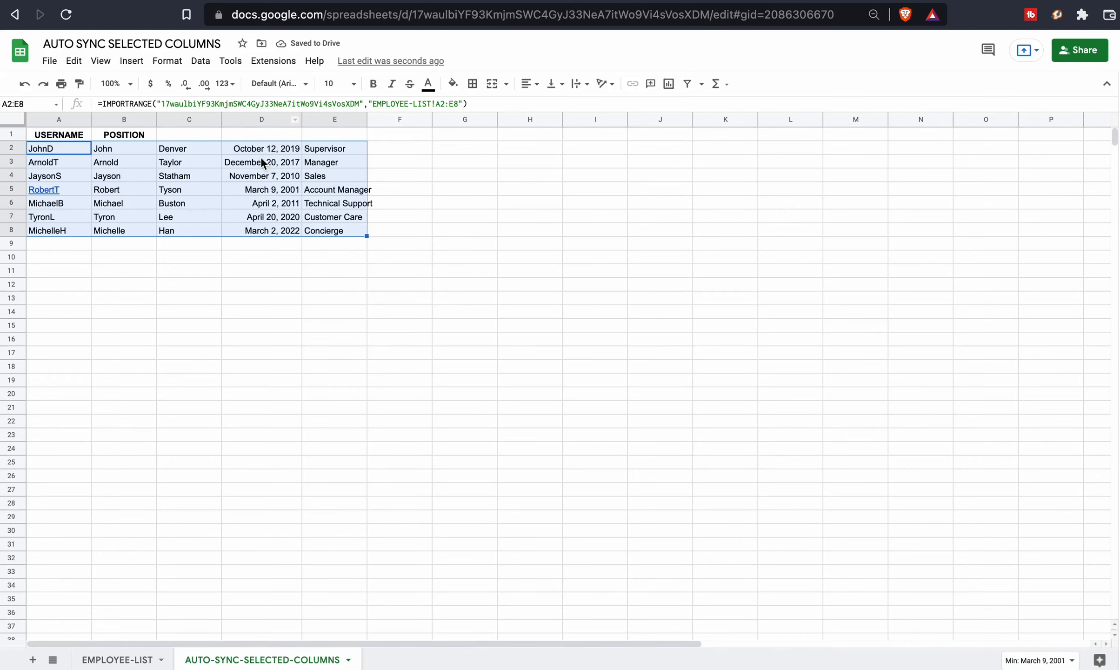
click(120, 659)
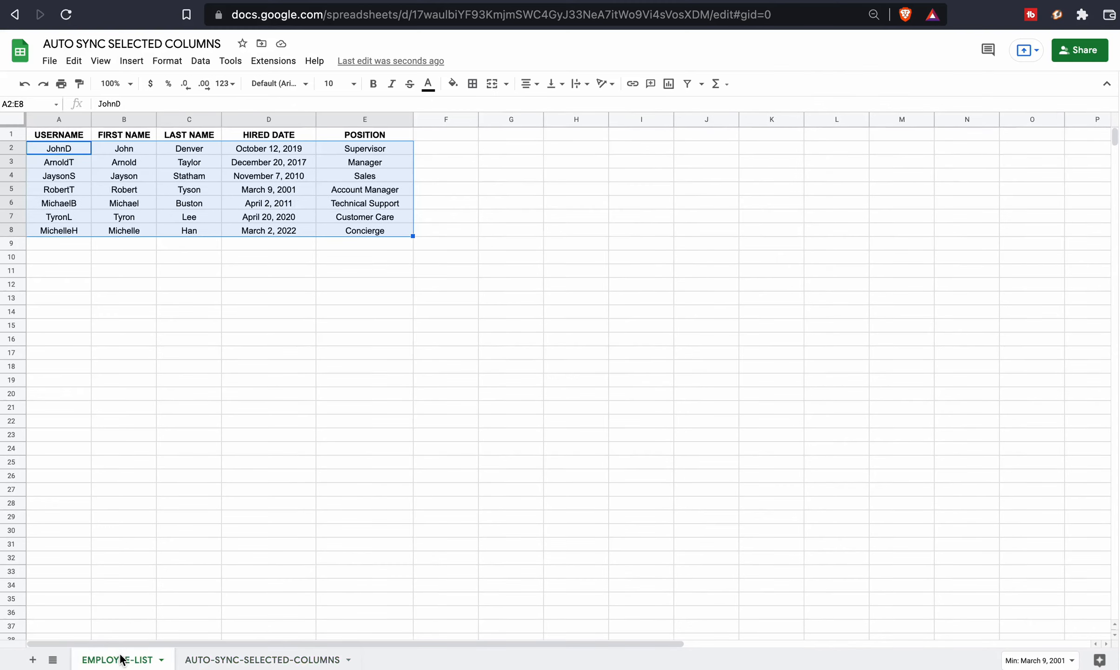
click(259, 660)
click(75, 150)
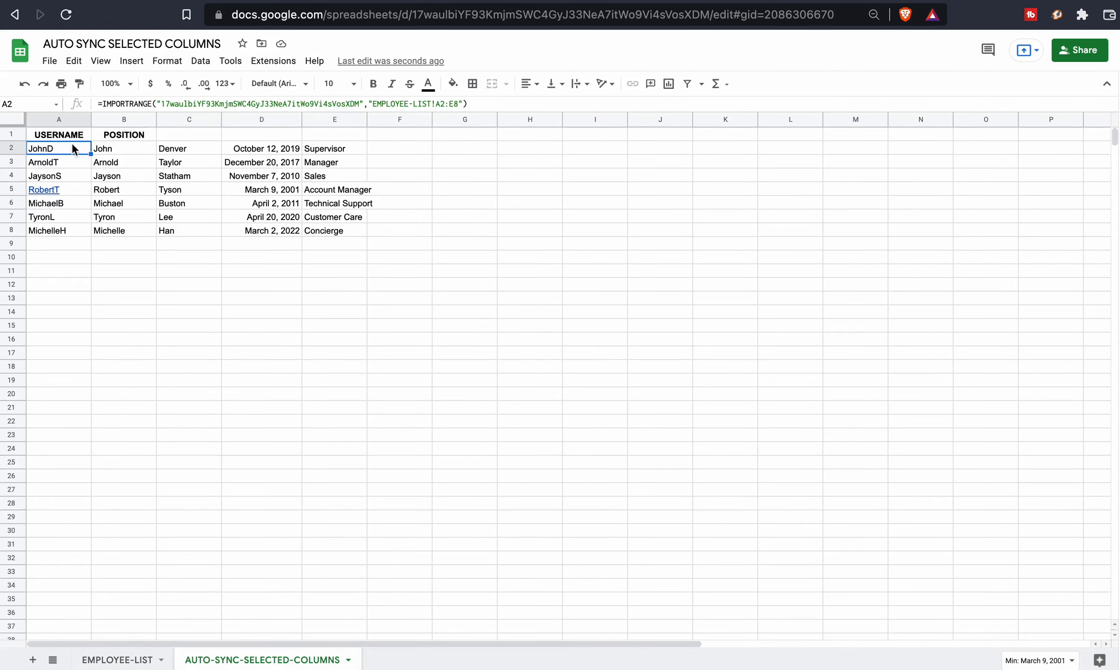
click(106, 102)
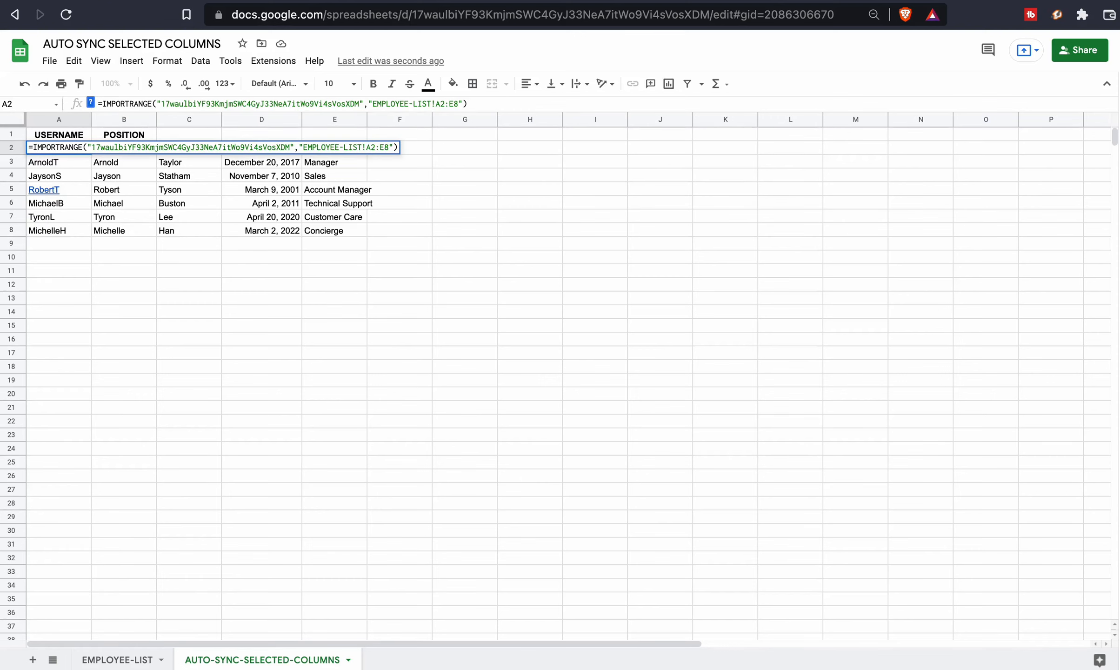
text(QUERY)
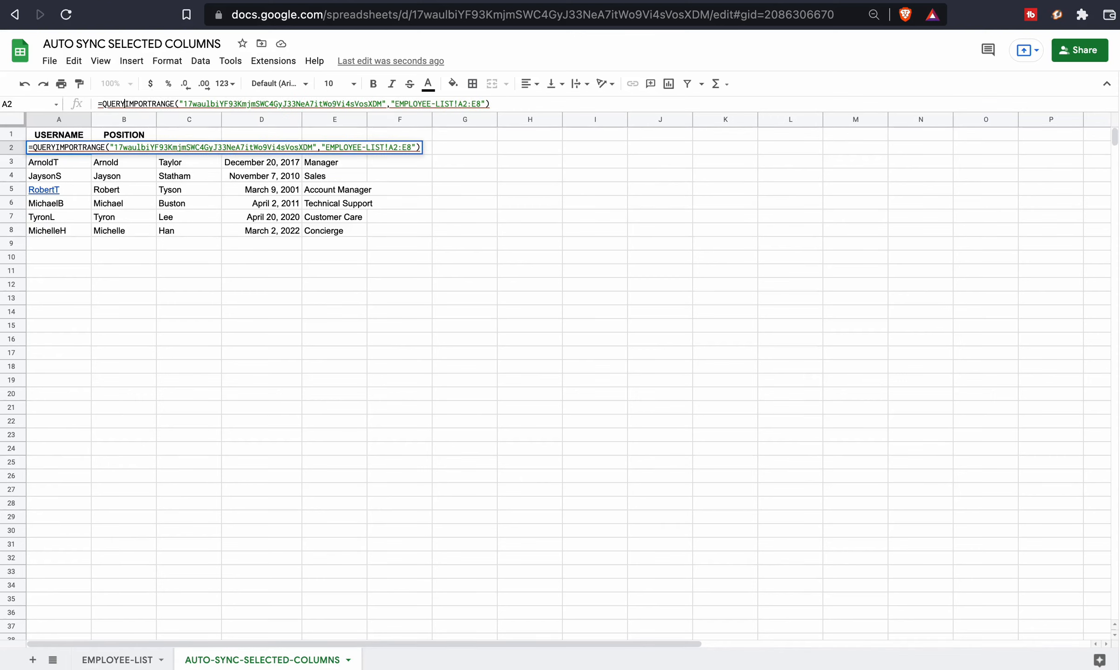
text(()
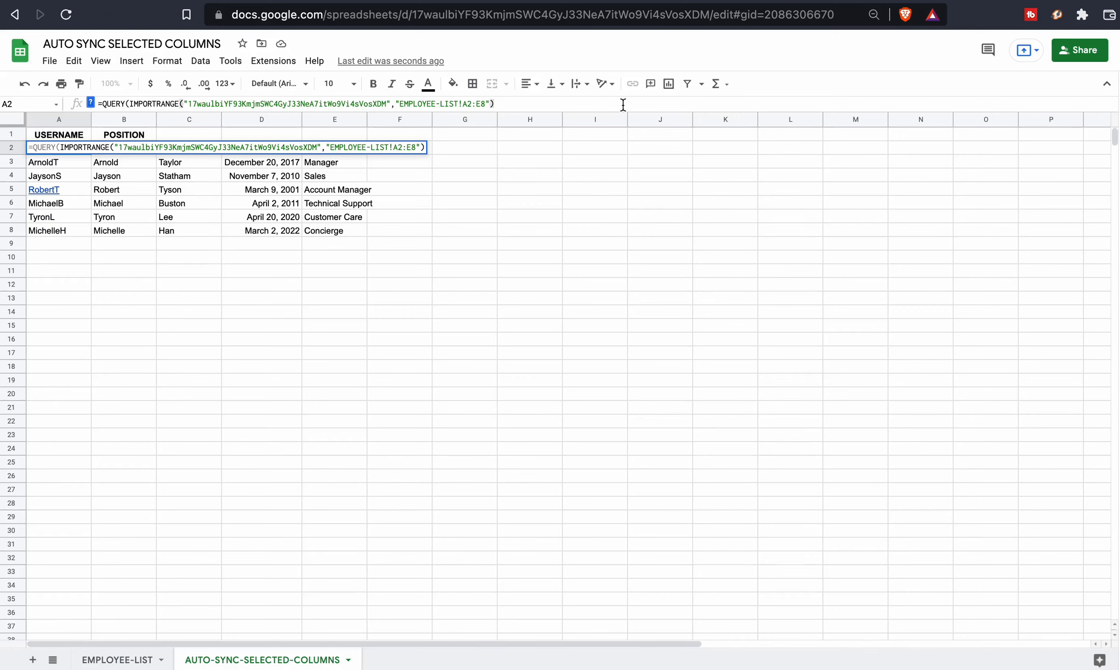
text(, "")
key(Left)
text(SELECT)
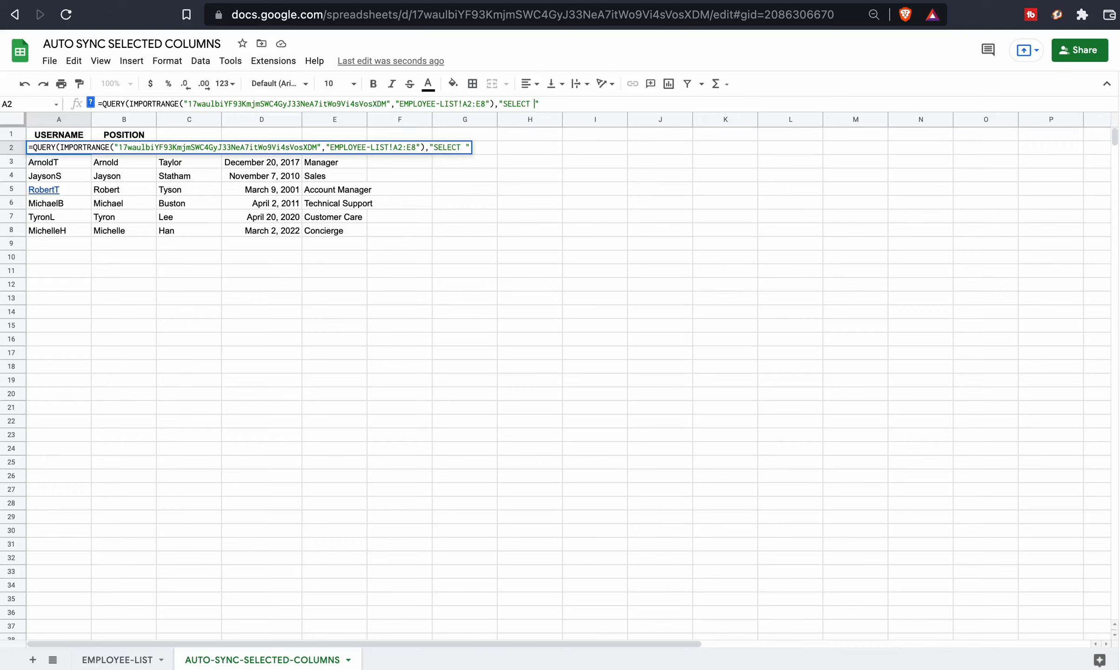
Step: Check the USERNAME column's position on EMPLOYEE-LIST and complete the A2 query on AUTO-SYNC-SELECTED-COLUMNS as "SELECT Col1"
click(132, 660)
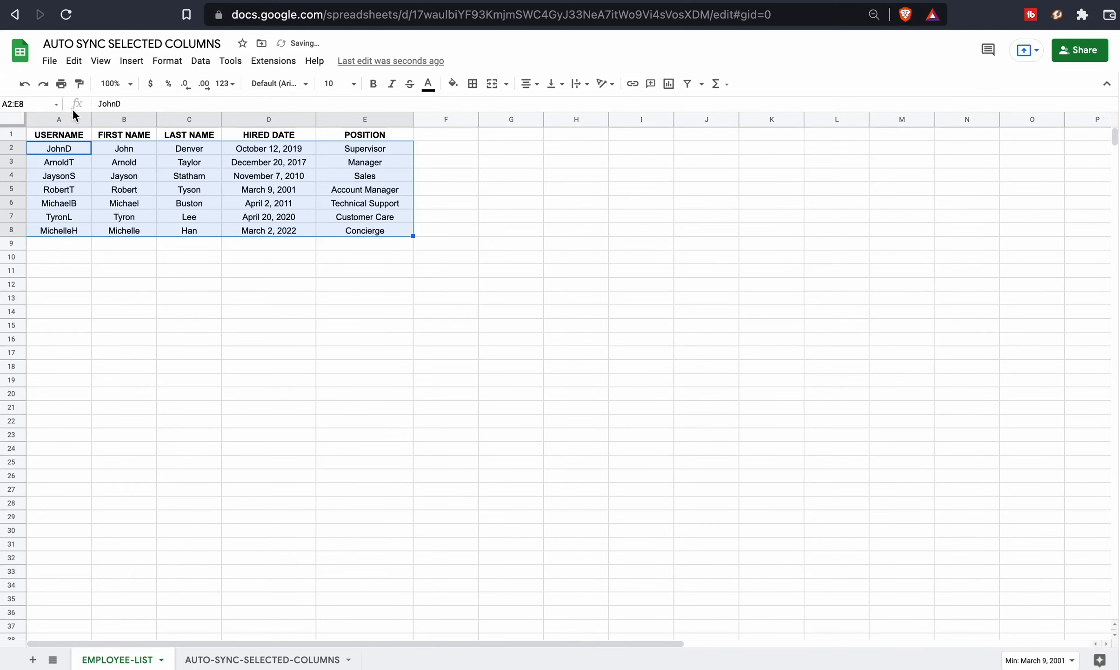
click(96, 259)
click(69, 119)
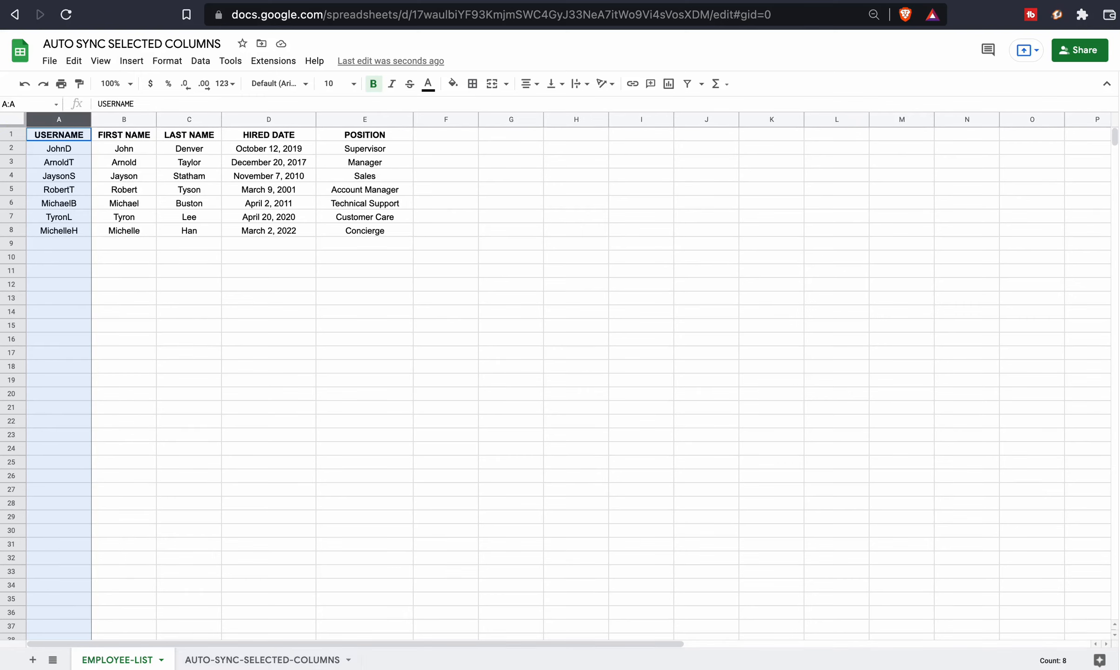
click(269, 661)
click(535, 103)
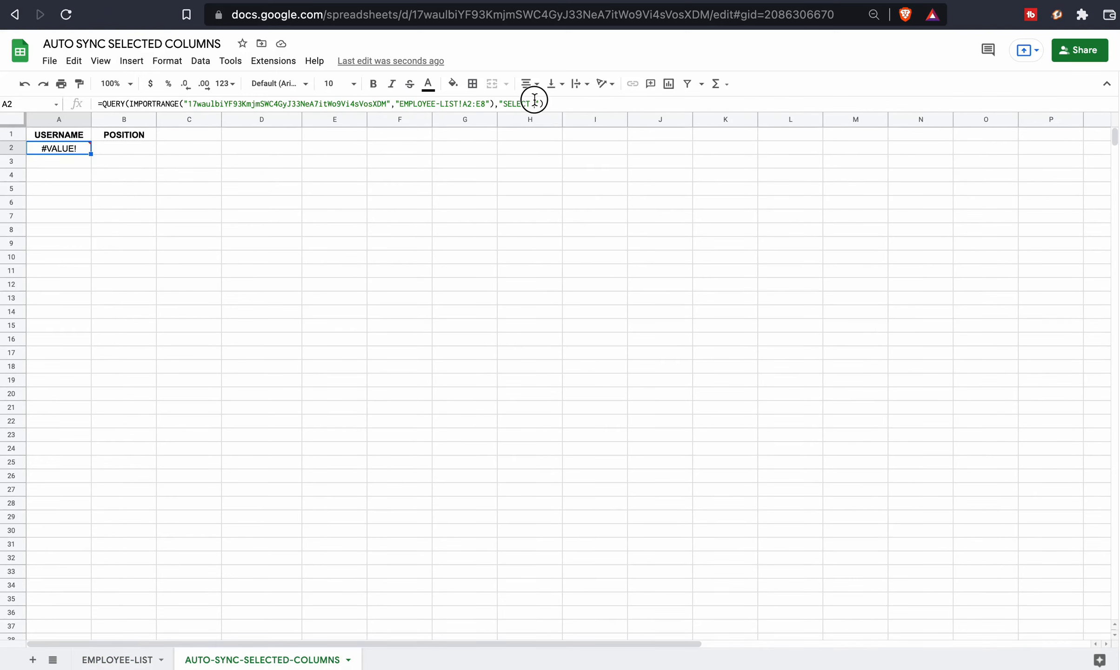
text(C)
text(ol1)
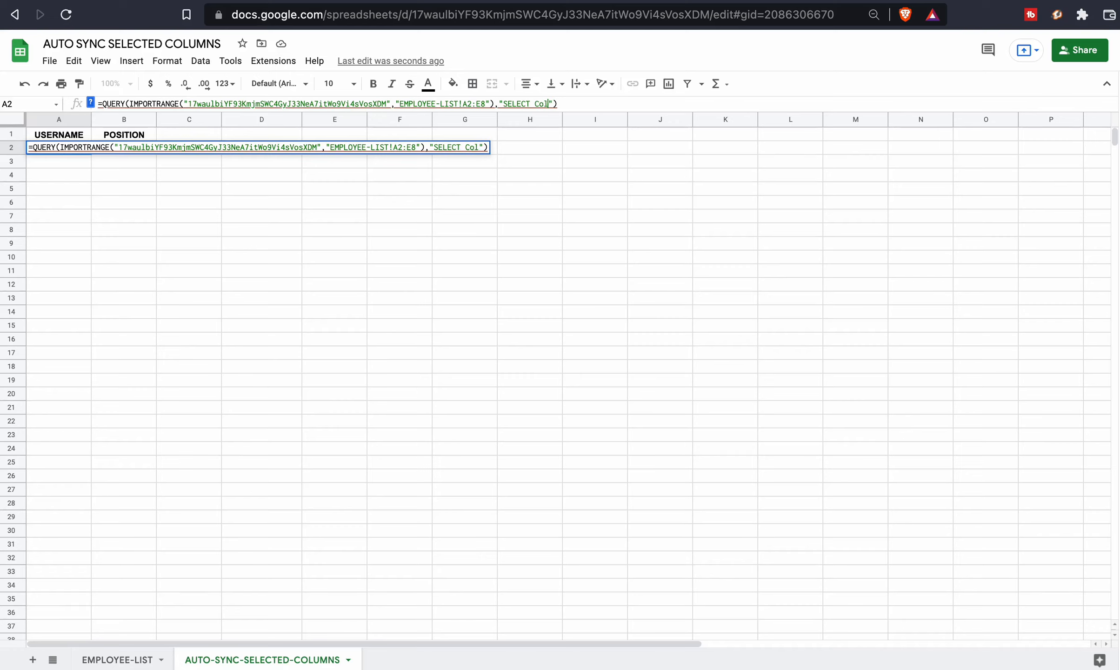
key(Return)
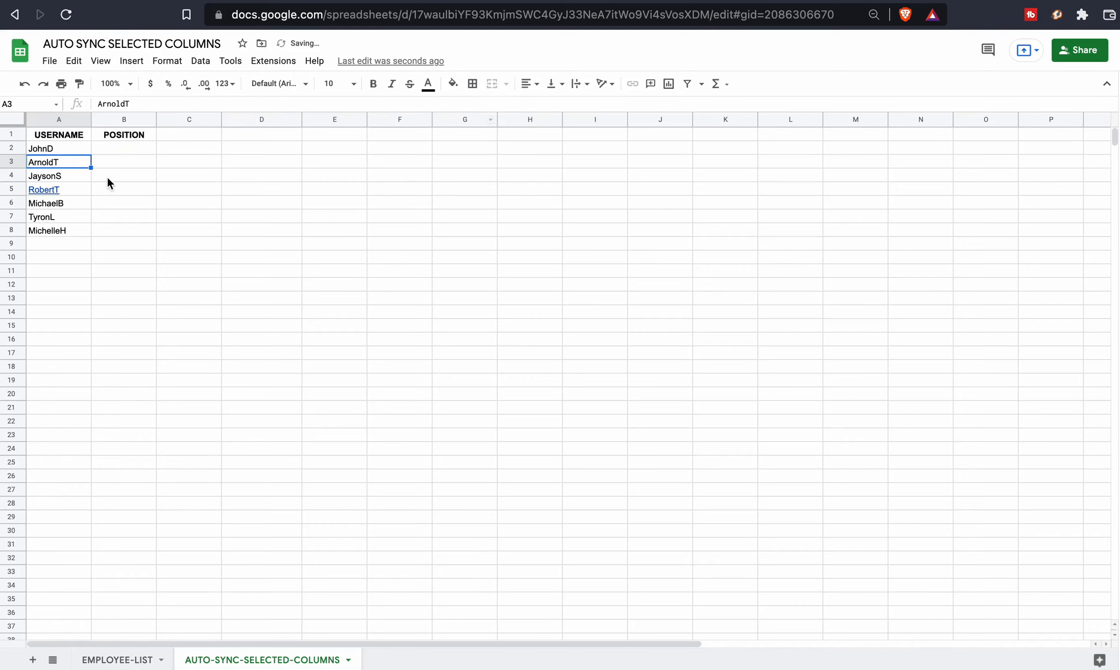
Step: Copy the formatting of cell A6 onto A5 to remove the hyperlink styling from that username
click(59, 188)
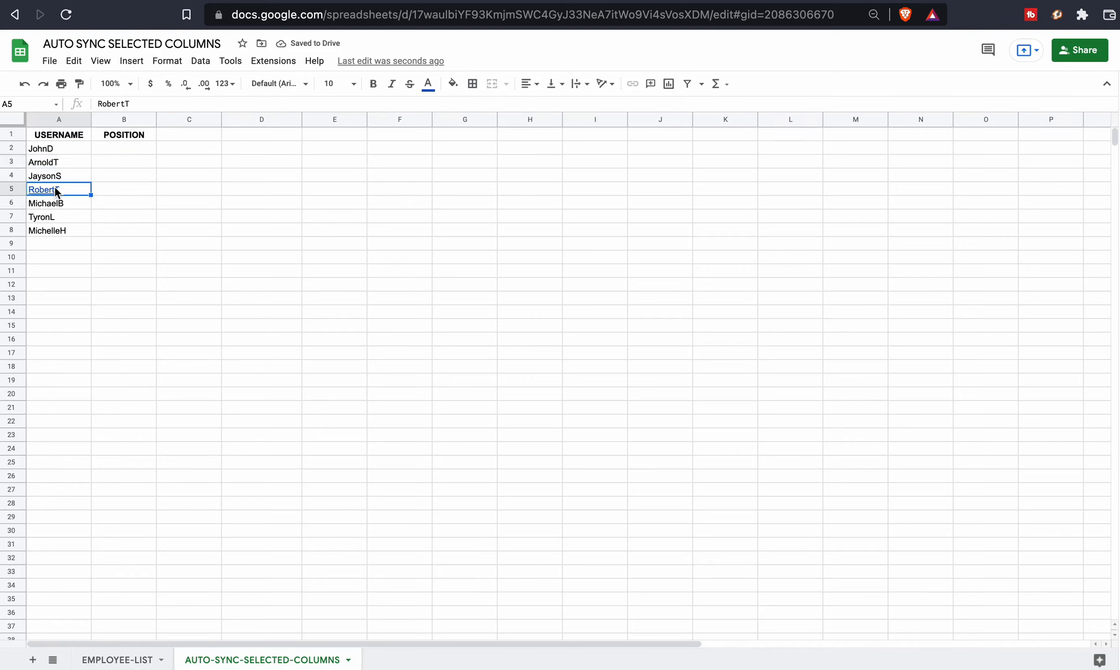
drag(36, 150, 26, 233)
click(70, 192)
click(62, 203)
right_click(77, 187)
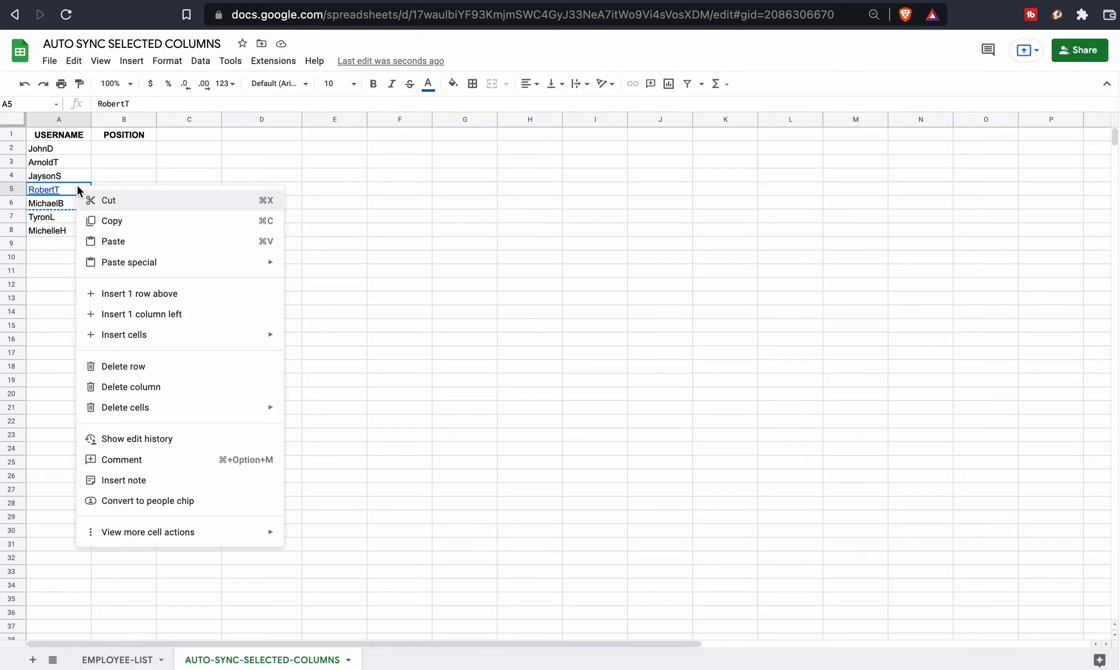
mouse_move(149, 262)
click(312, 285)
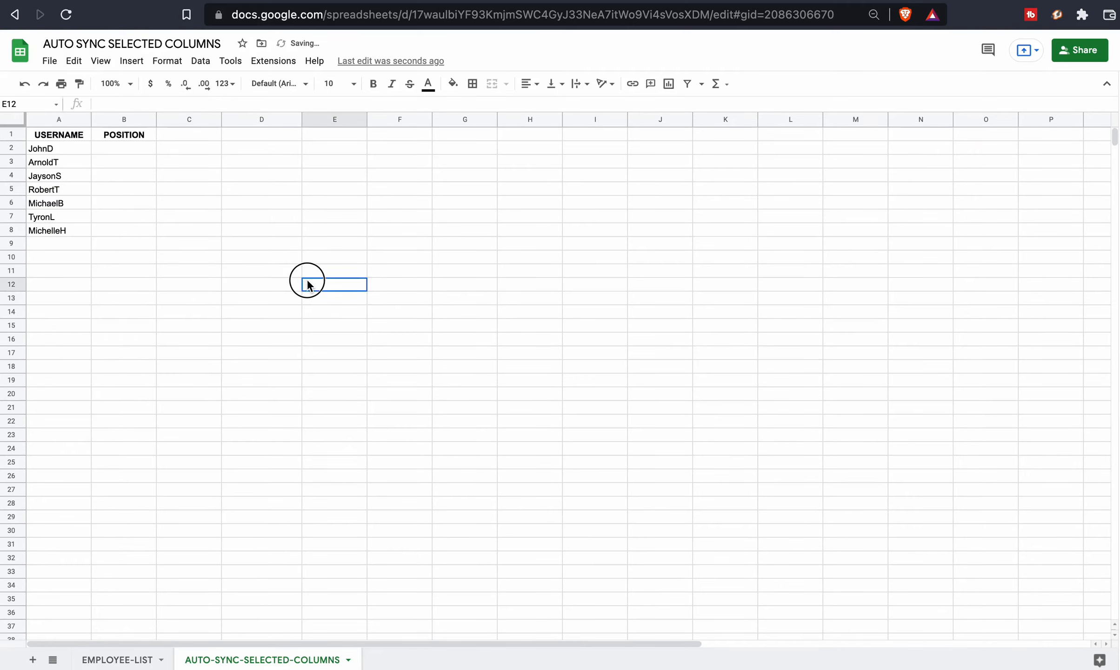
Step: Compare the synced usernames with EMPLOYEE-LIST and count that sheet's columns from USERNAME through POSITION
drag(77, 146, 66, 233)
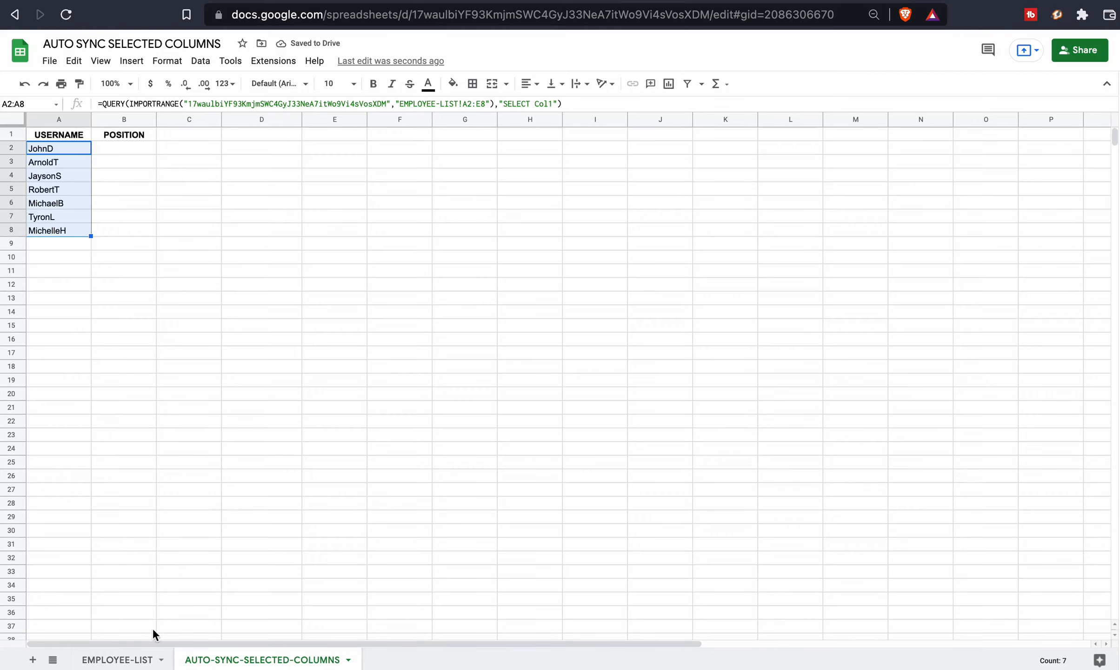
click(142, 657)
click(291, 380)
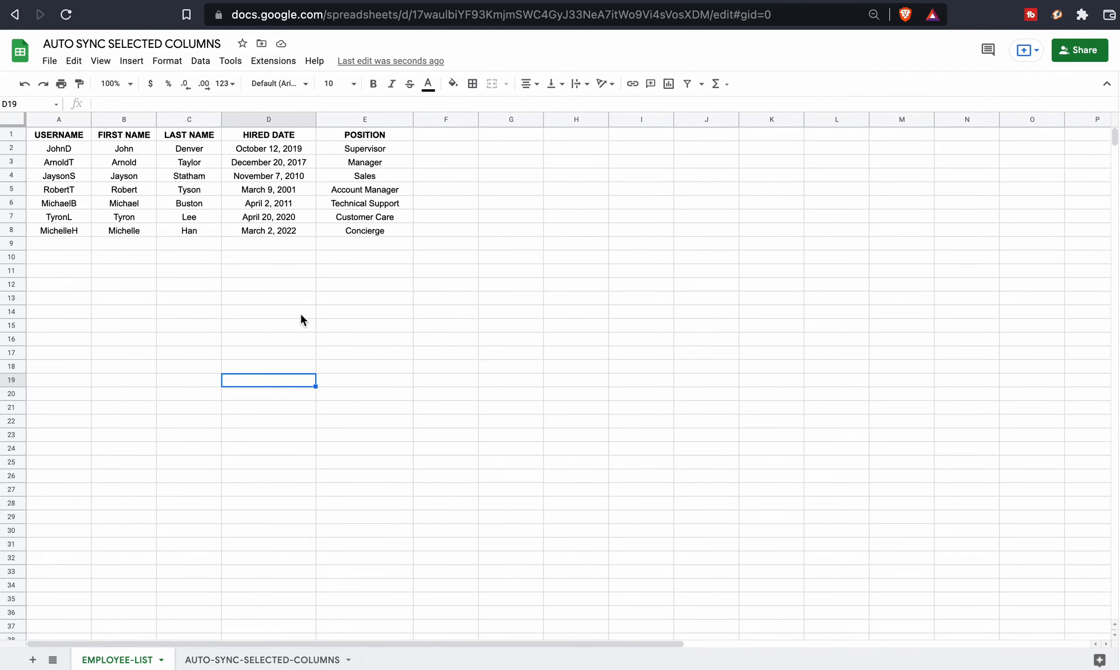
click(204, 660)
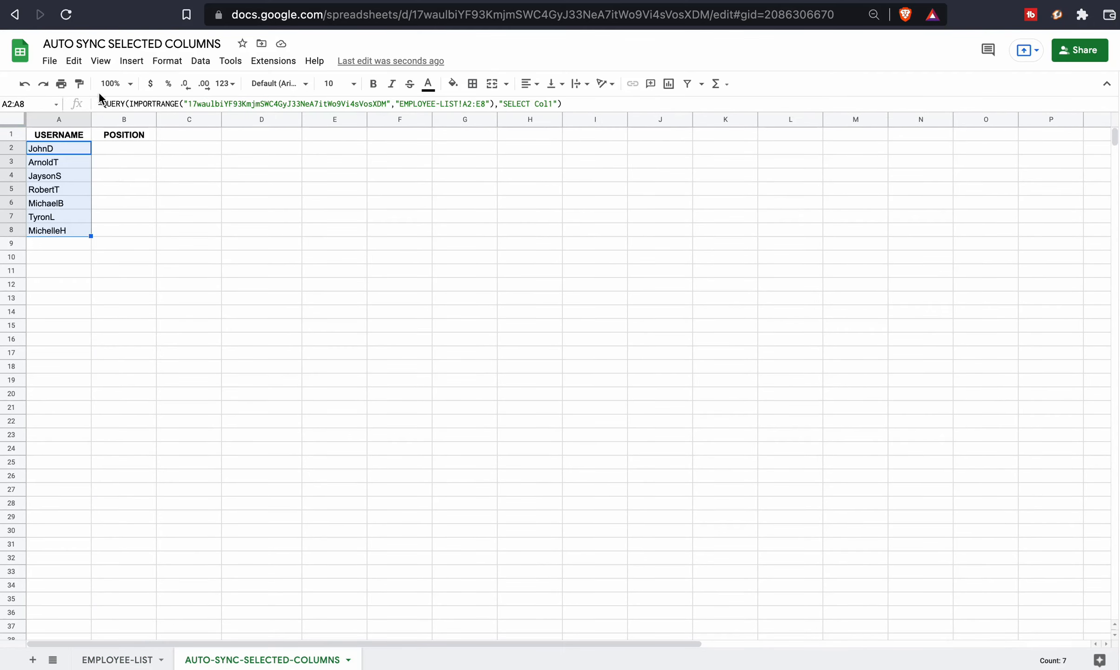
click(114, 120)
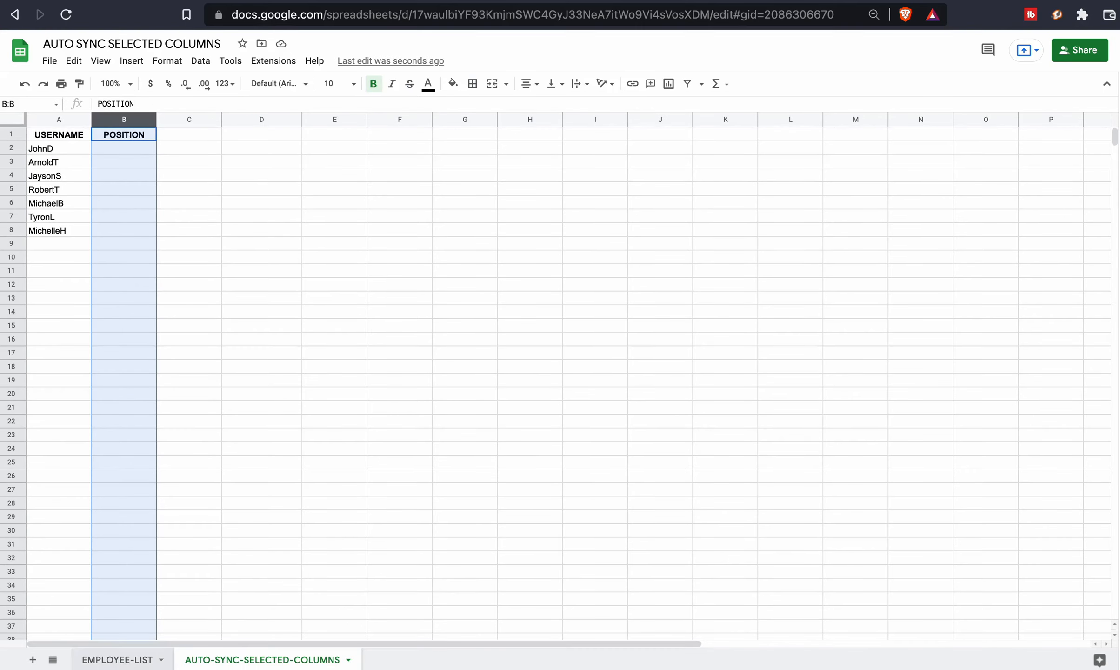
click(118, 660)
click(372, 117)
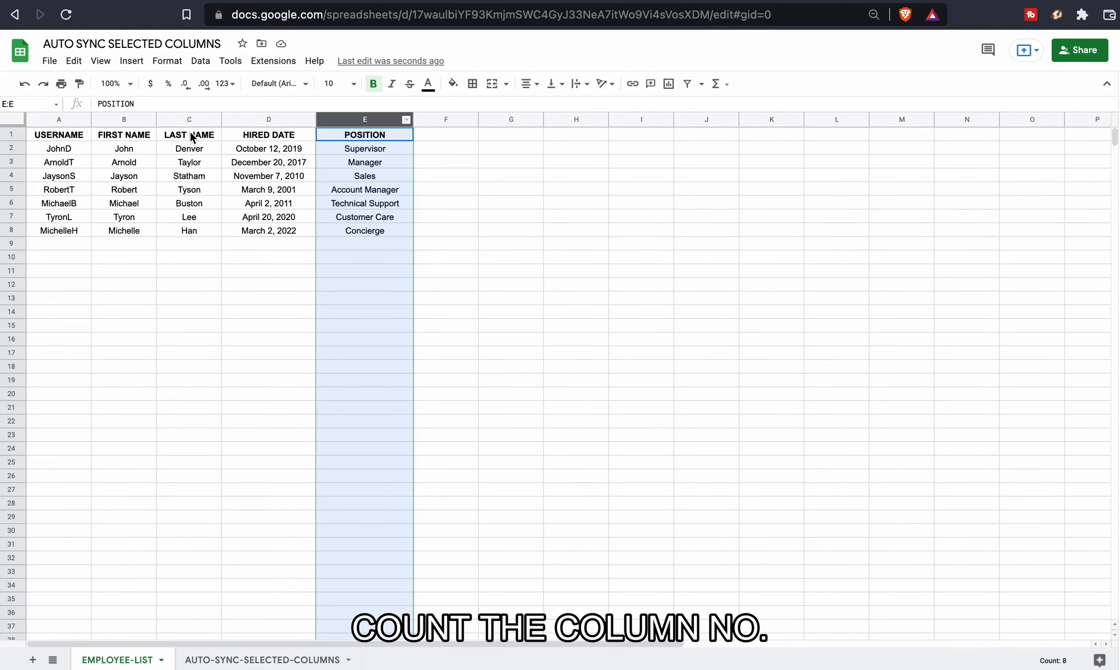
click(66, 120)
click(121, 120)
click(193, 120)
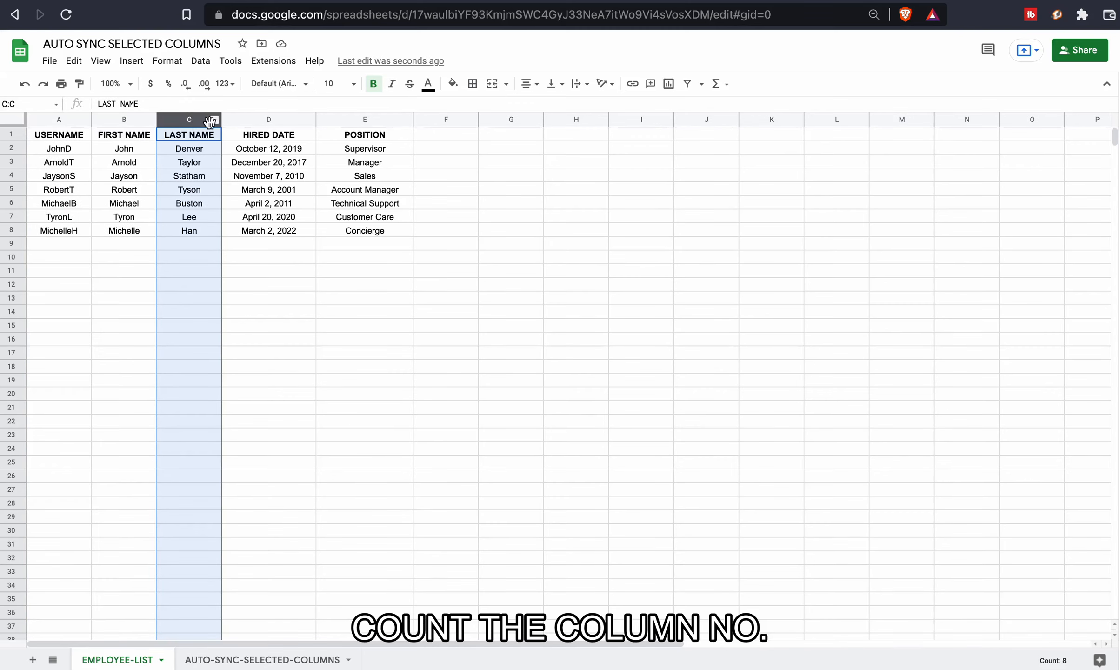
click(269, 119)
click(367, 119)
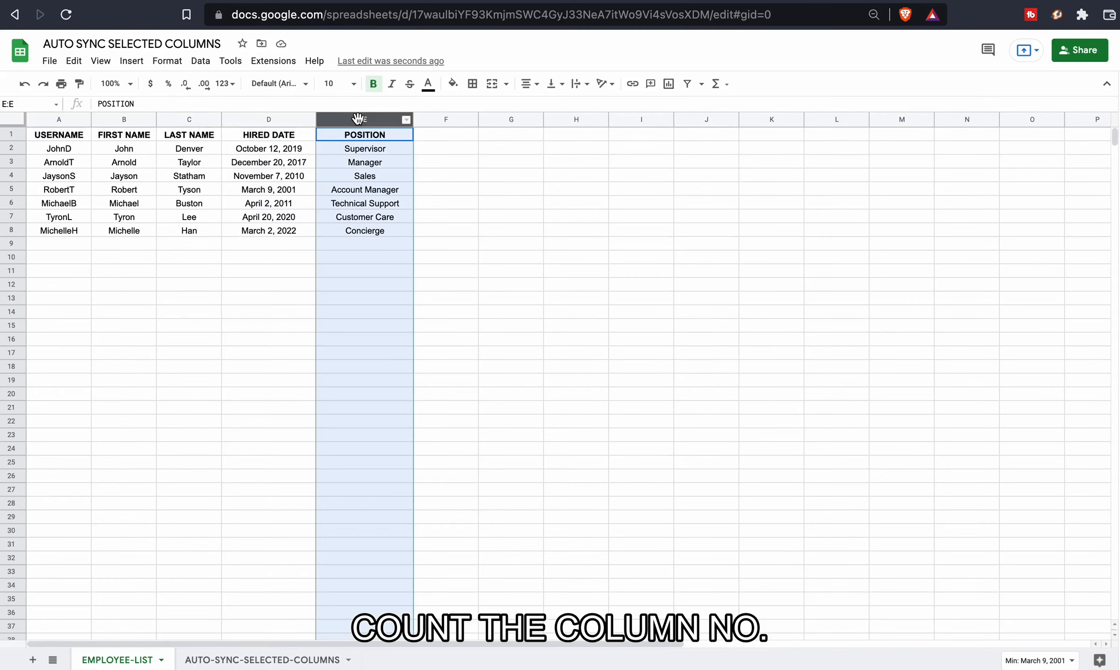
Step: Add Col2 after Col1 in the SELECT clause of the A2 formula on AUTO-SYNC-SELECTED-COLUMNS
click(202, 660)
click(72, 149)
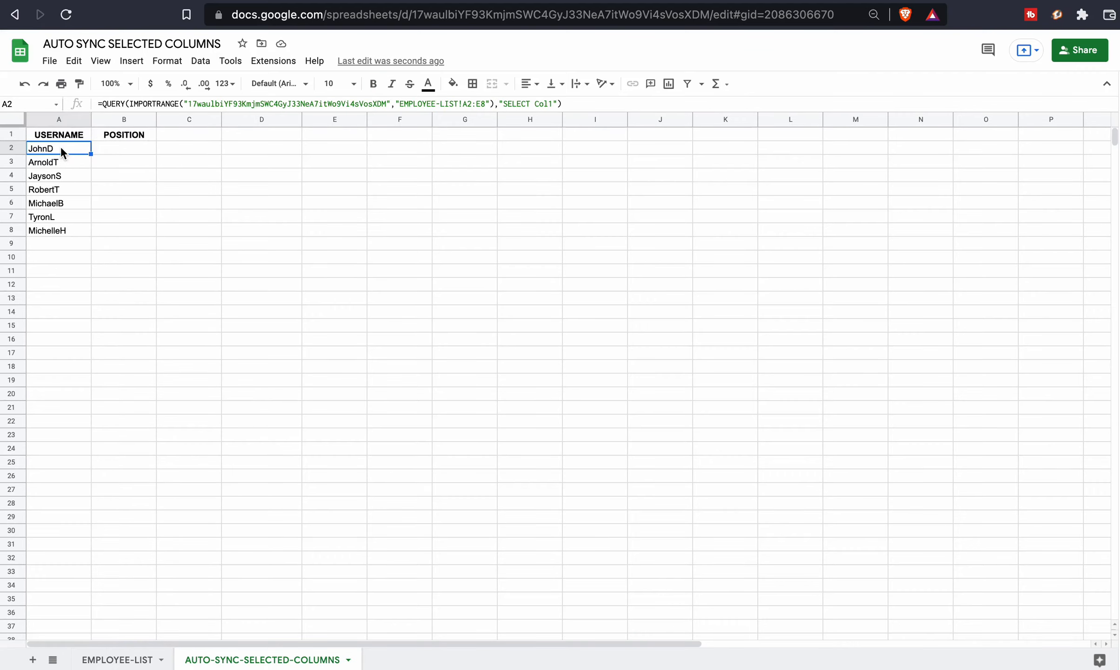
click(554, 104)
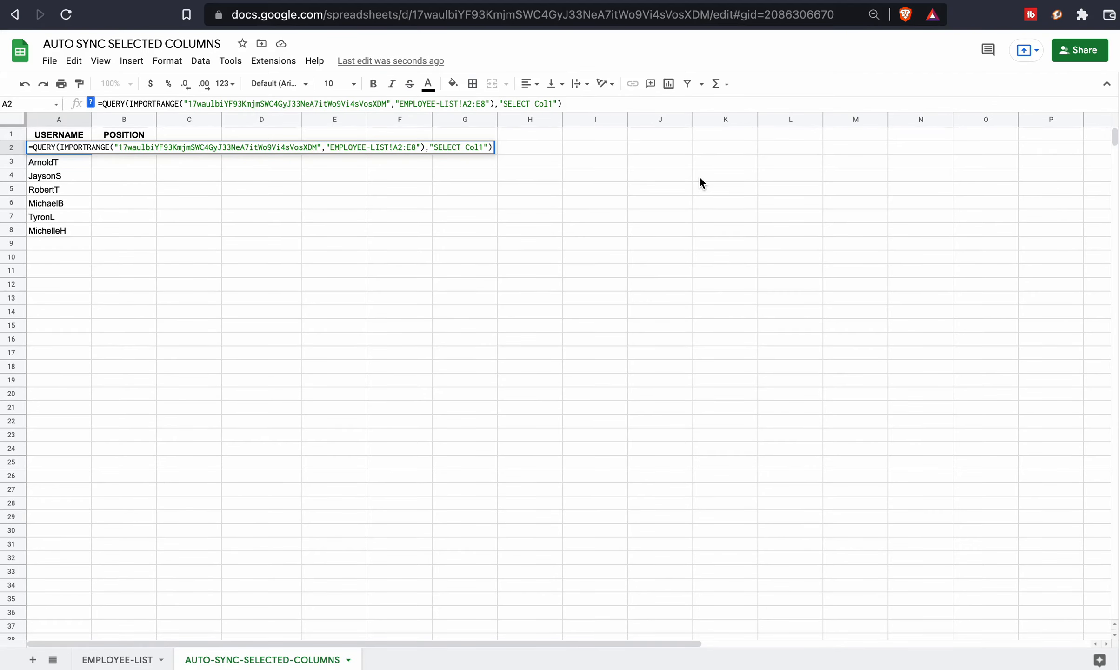
text(, c)
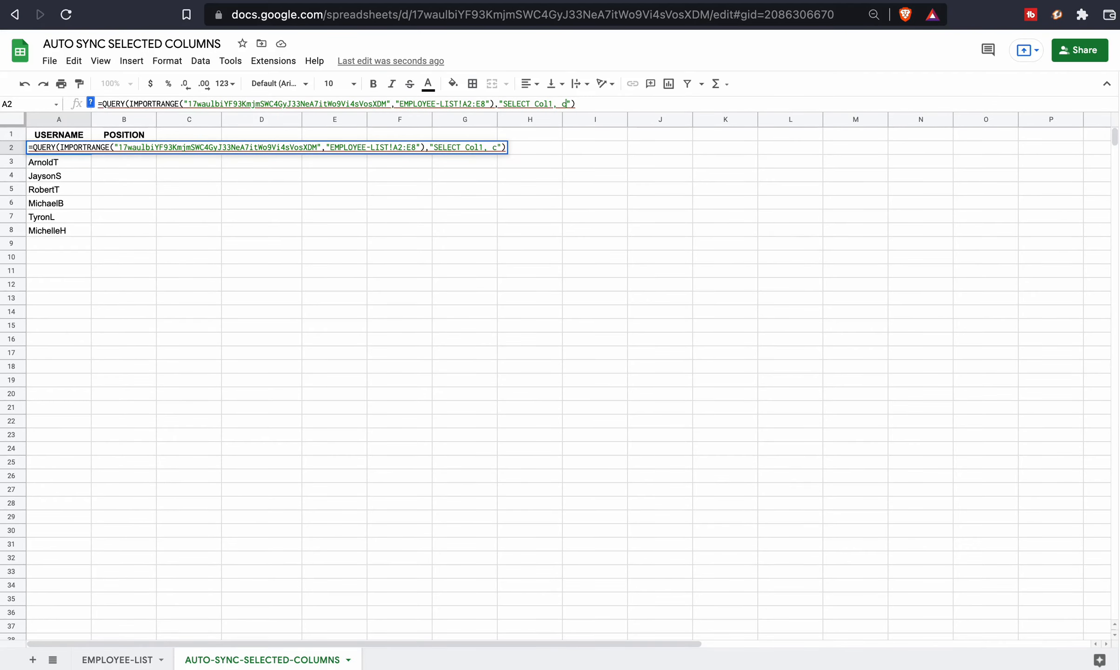
text(ol2)
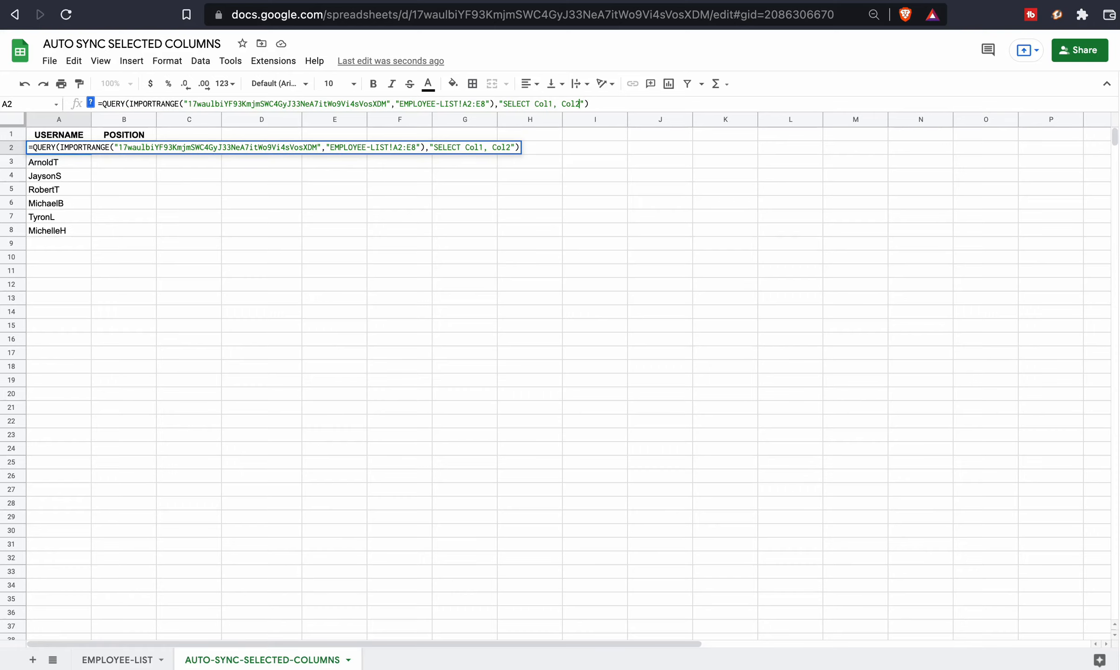
key(Return)
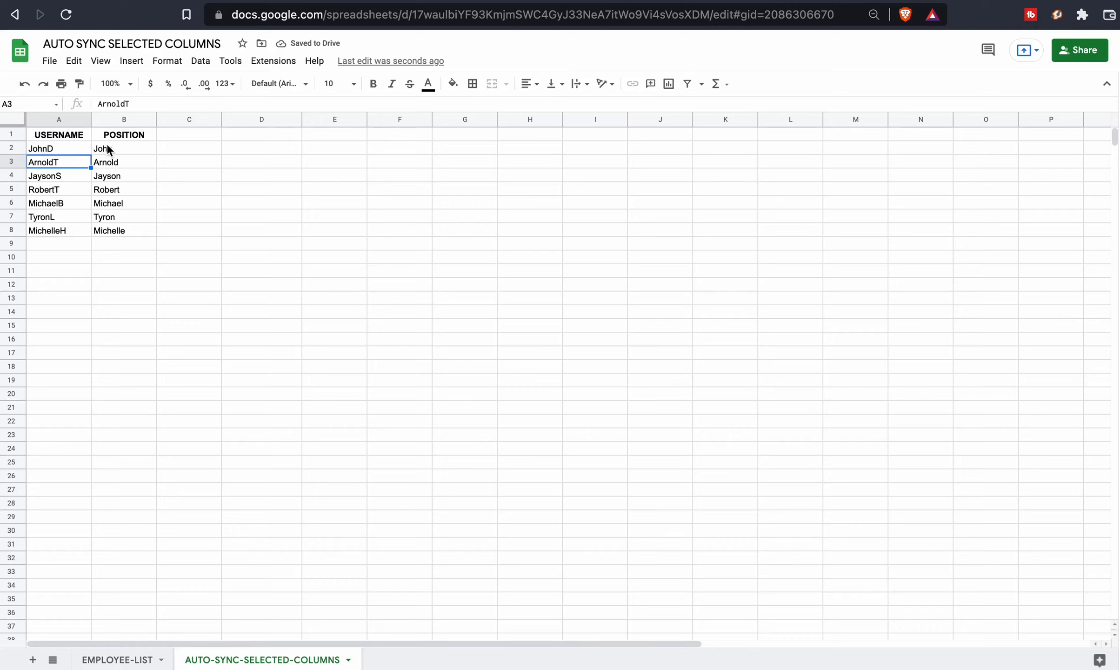
Step: Change the second column number in A2's SELECT clause so the query returns the employee list's POSITION column
click(62, 152)
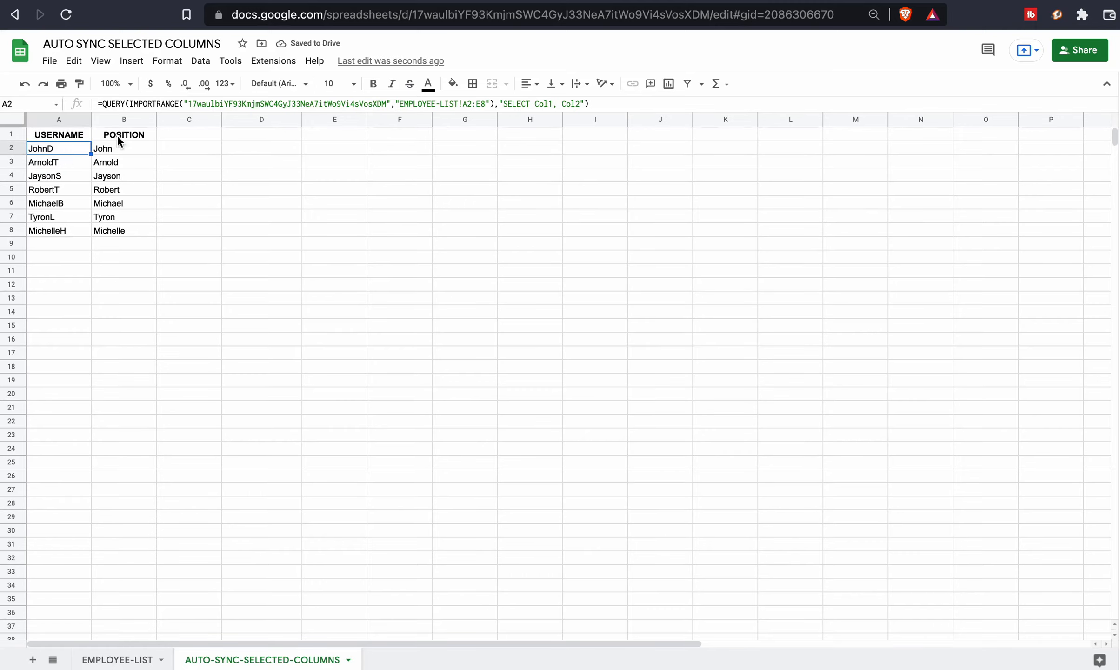
click(580, 103)
key(Return)
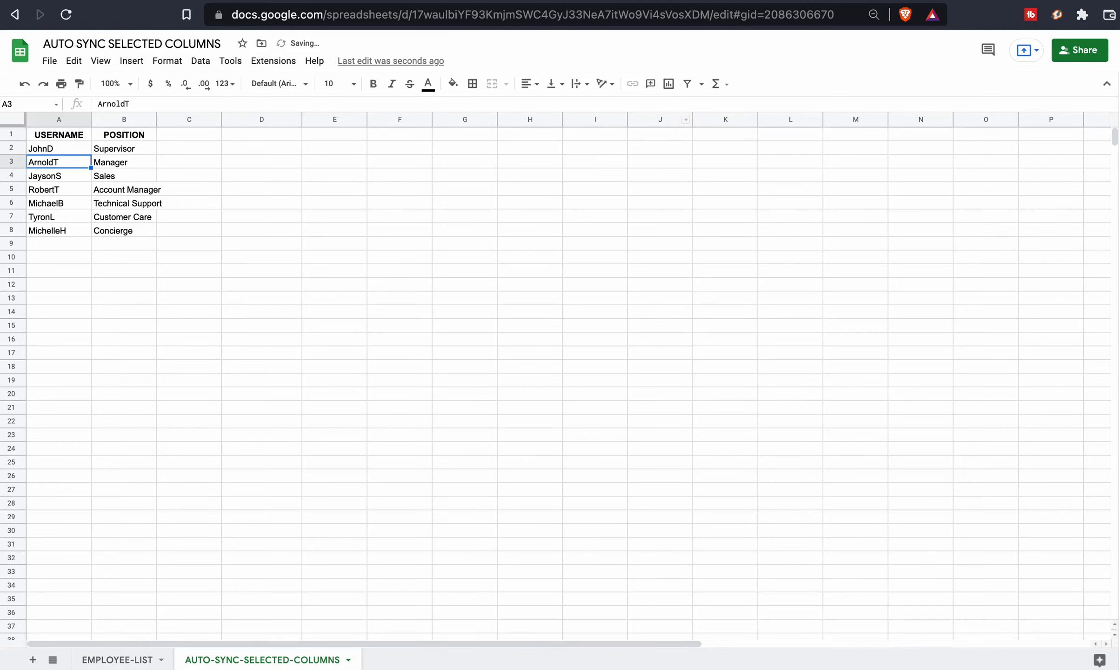
Step: Center columns A and B horizontally and widen column B to leave some room around the position titles
double_click(155, 119)
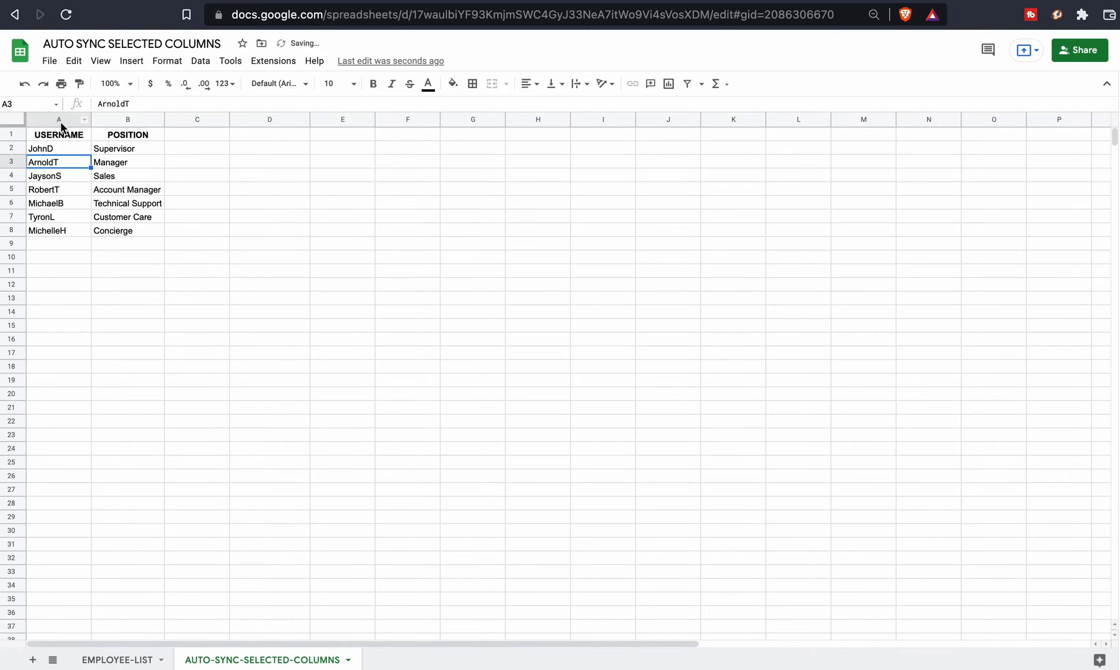
drag(60, 119, 132, 121)
click(526, 84)
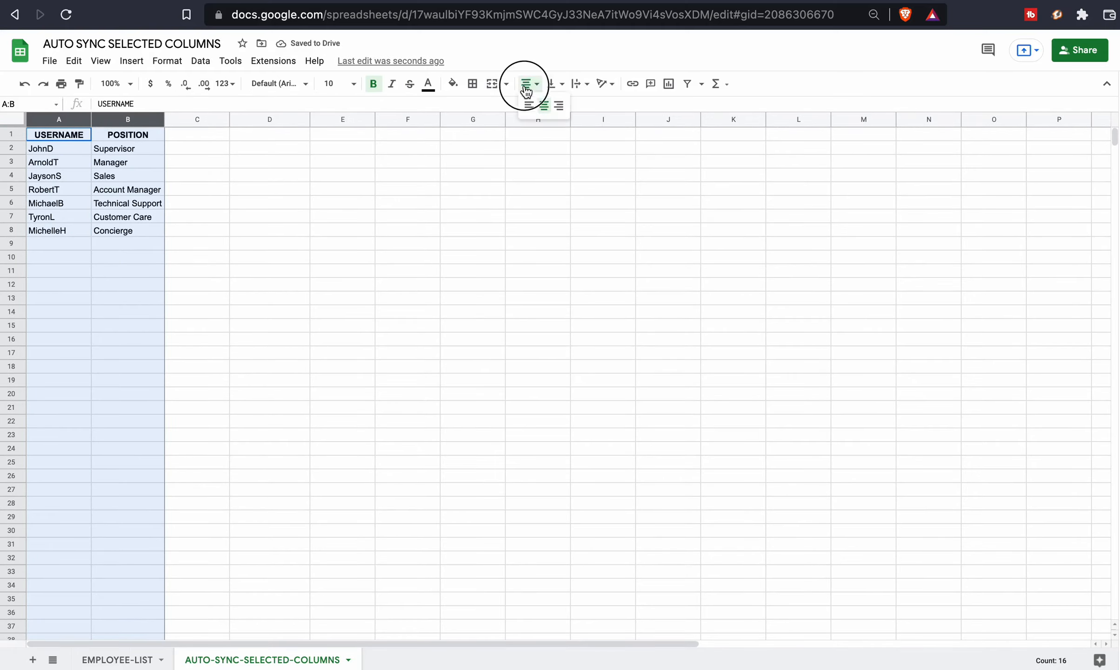
click(545, 102)
click(365, 244)
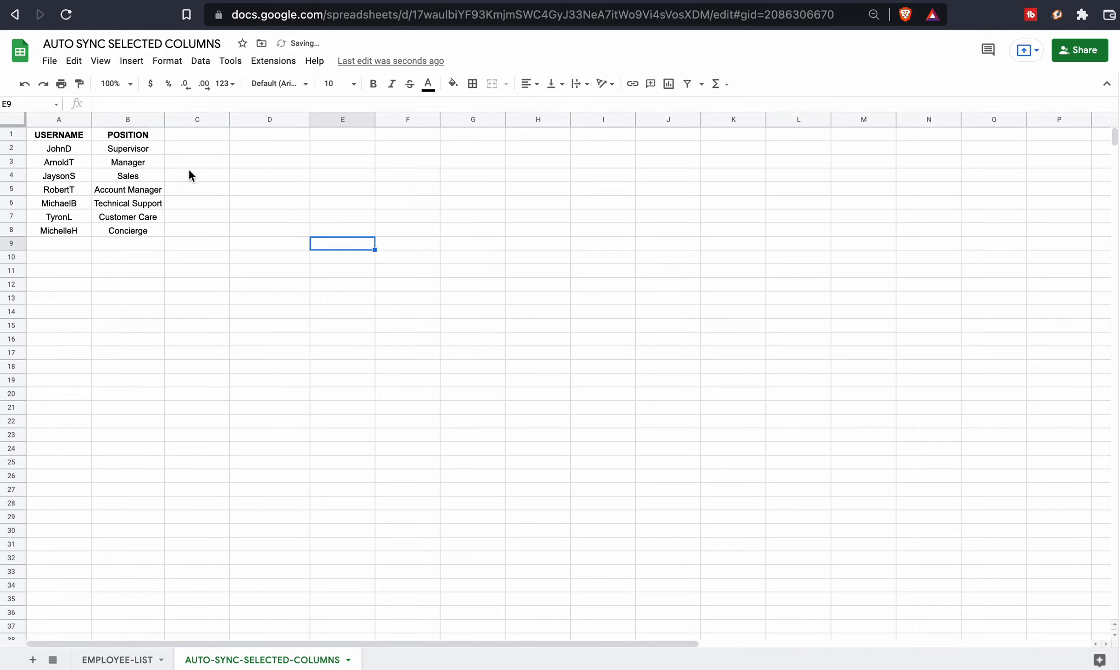
drag(164, 115, 183, 115)
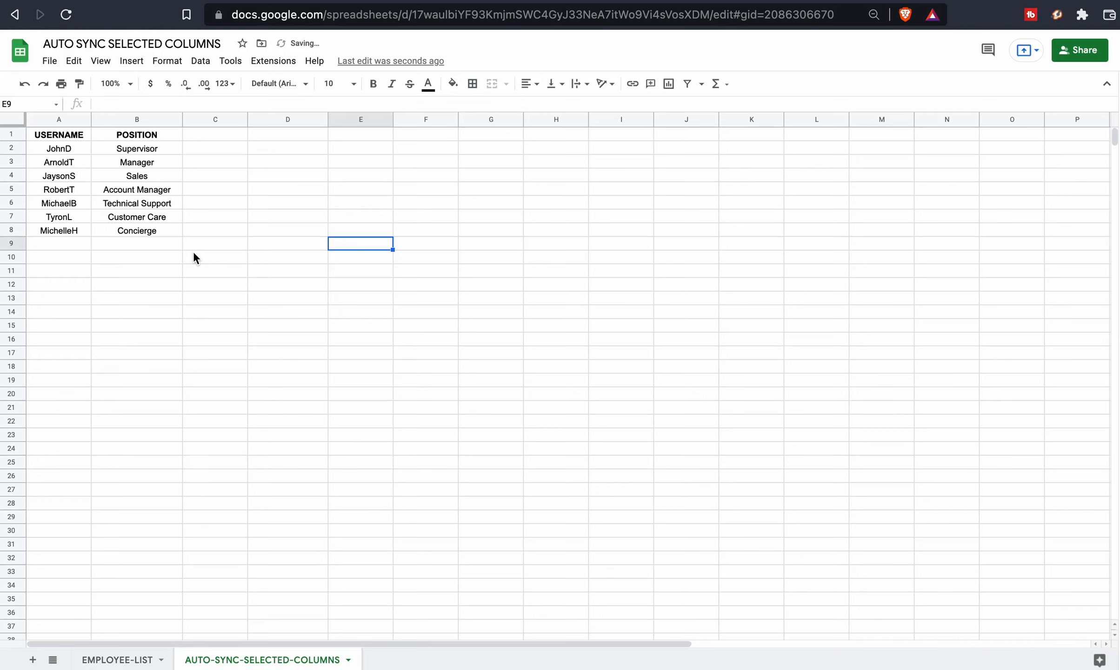